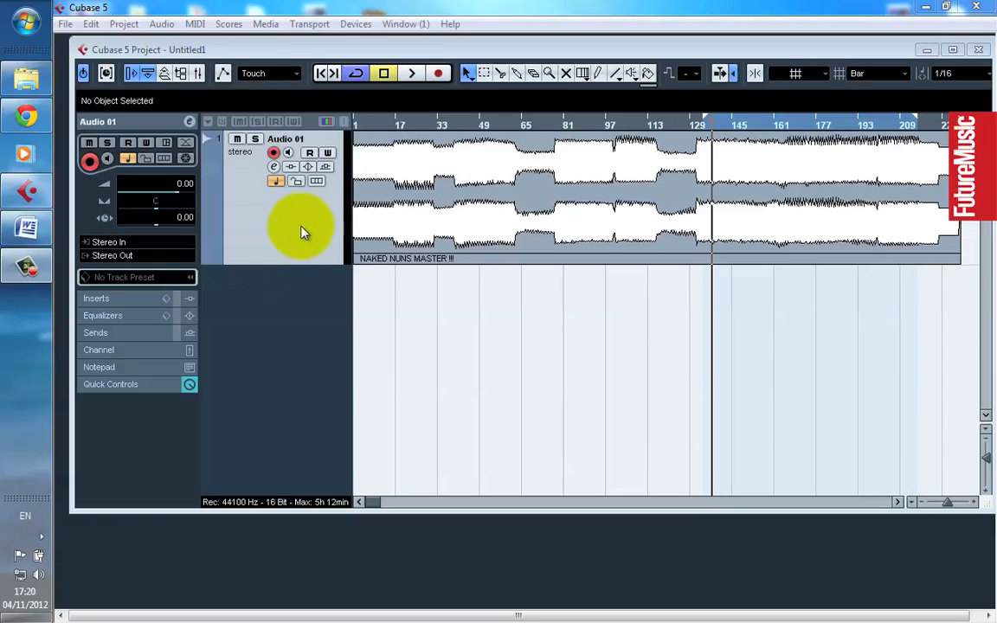
Place the playback position just after bar 17 and duplicate the Audio 01 track with its audio
left_click(406, 127)
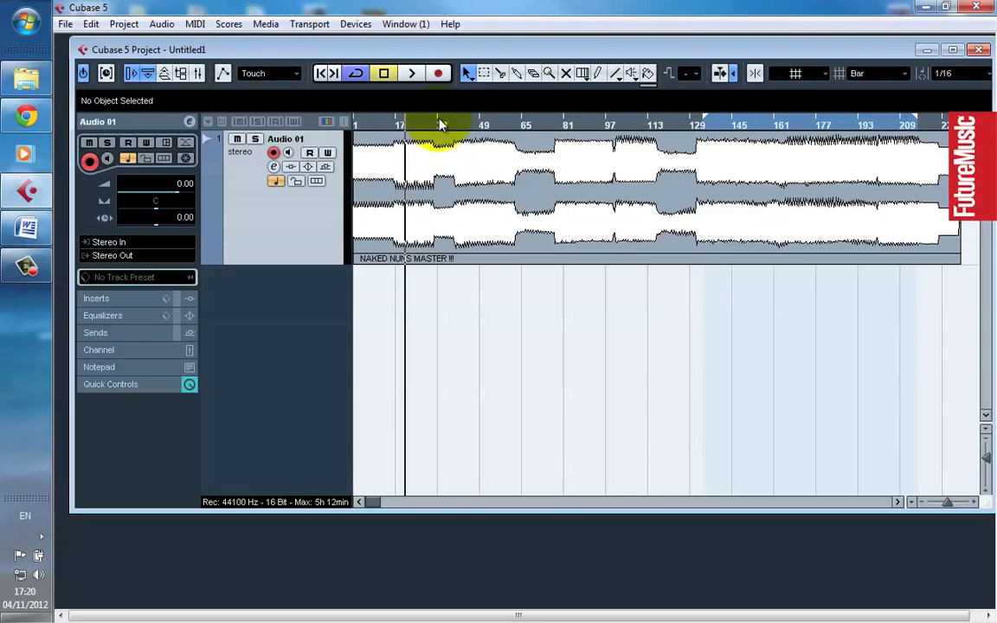
right_click(293, 246)
left_click(316, 287)
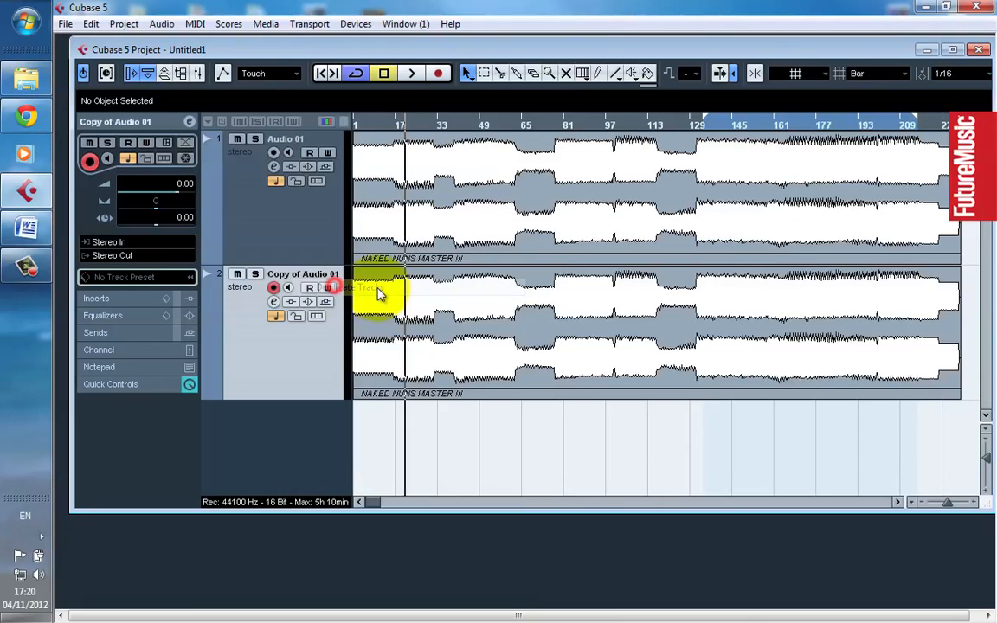
Add a Compressor to the second insert slot of Audio 01 and set its ratio to 1.00 and threshold to 0.0
left_click(232, 226)
left_click(191, 300)
left_click(108, 216)
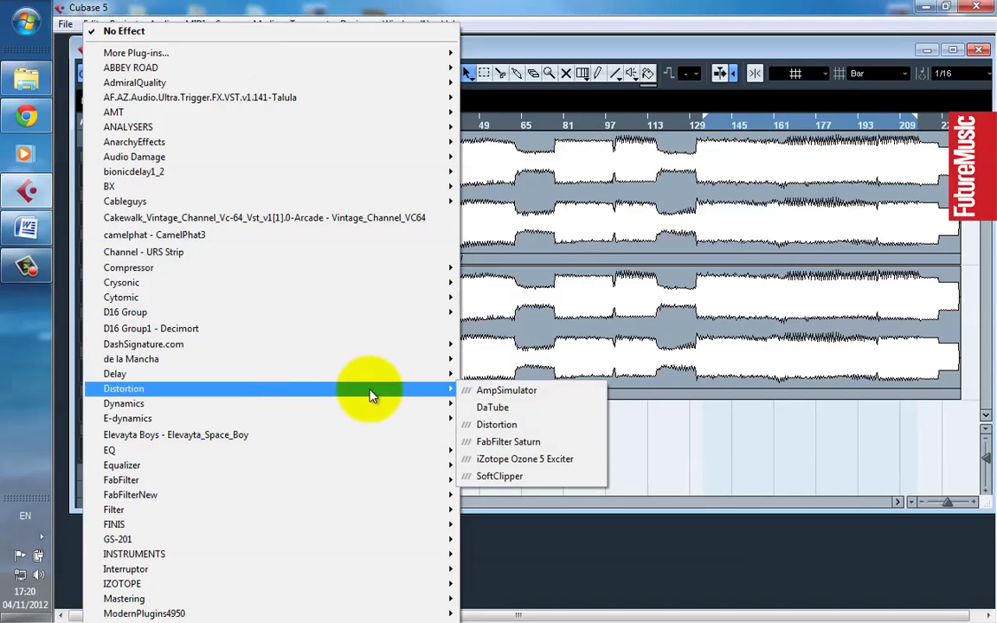
mouse_move(423, 406)
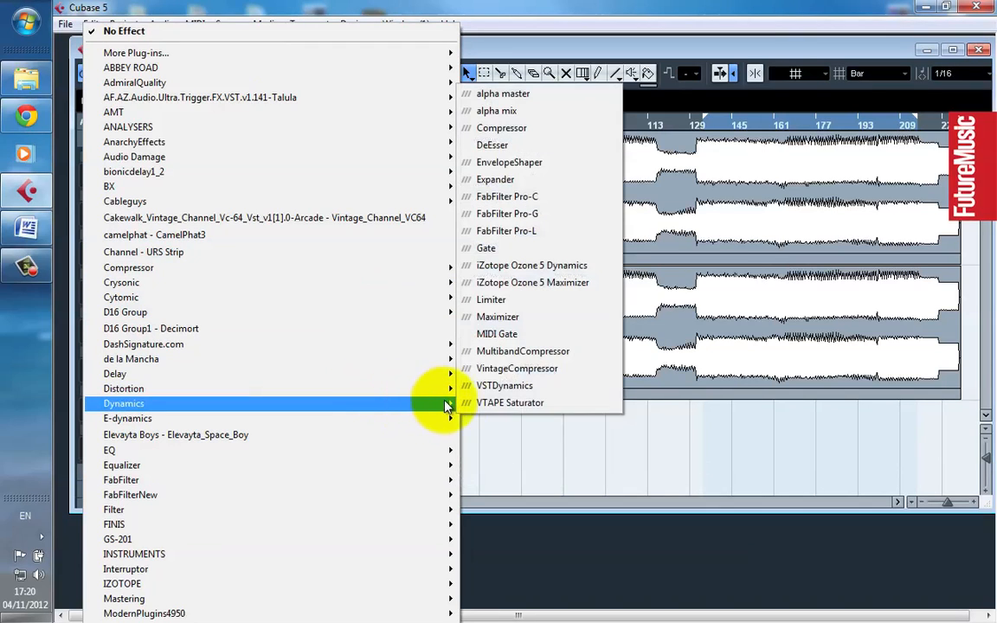
left_click(530, 129)
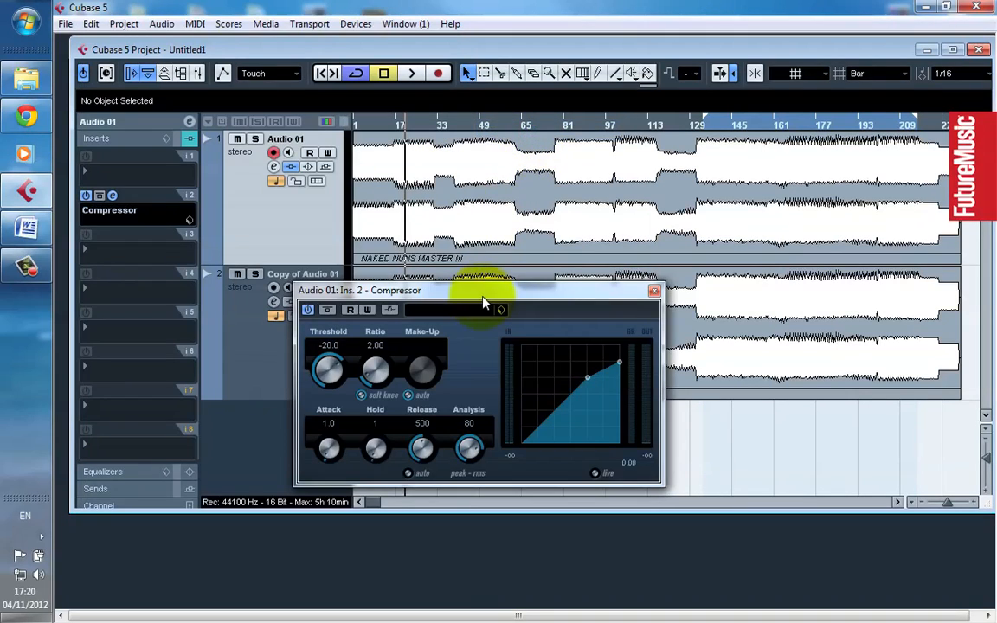
left_click_drag(373, 378, 352, 420)
left_click_drag(331, 374, 344, 314)
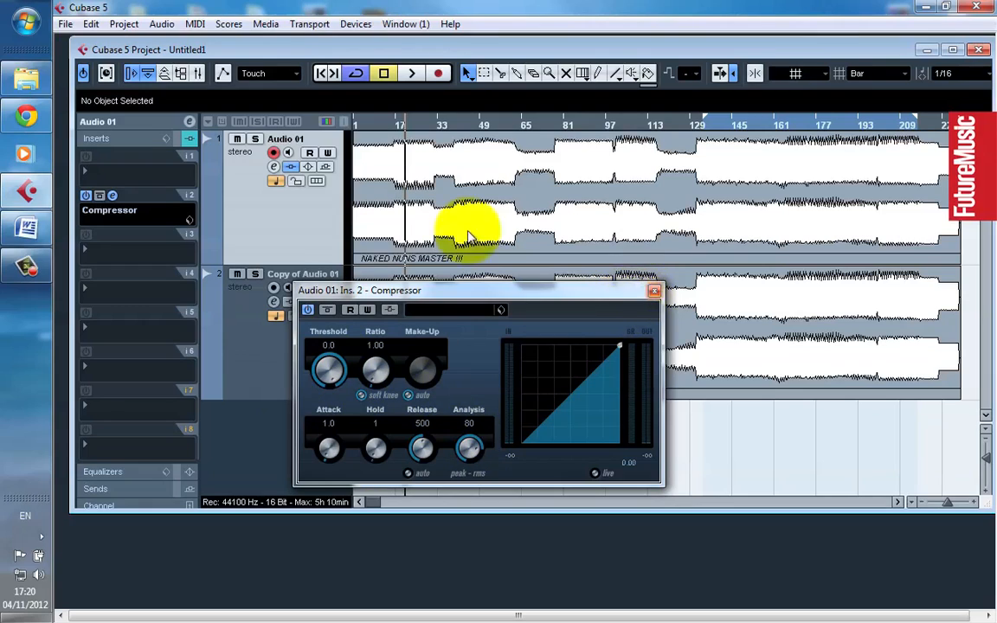
Rename the original track "A" and the duplicated track "B compression"
double_click(293, 140)
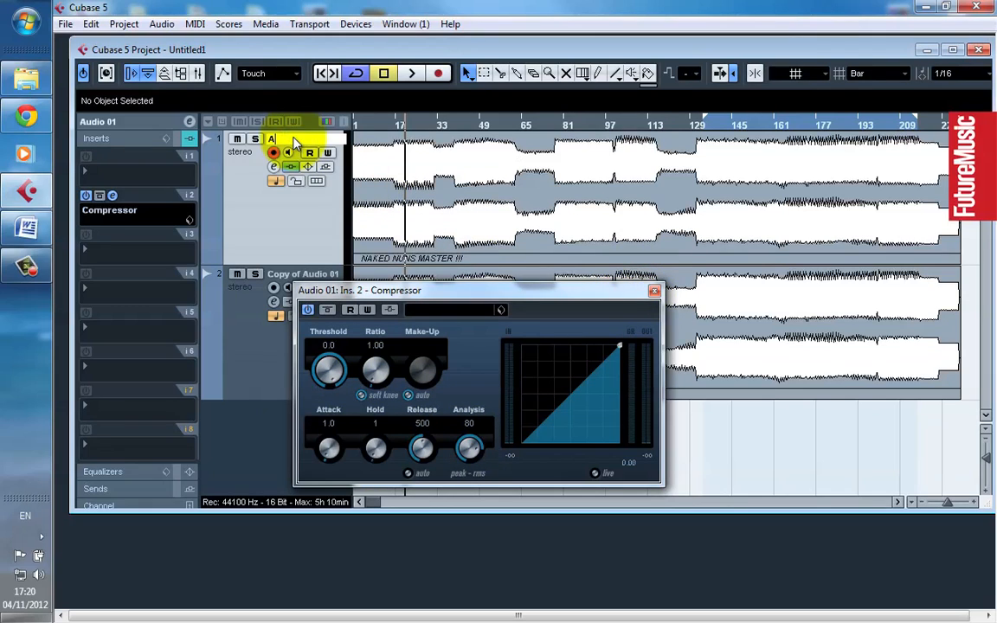
type("A")
double_click(282, 275)
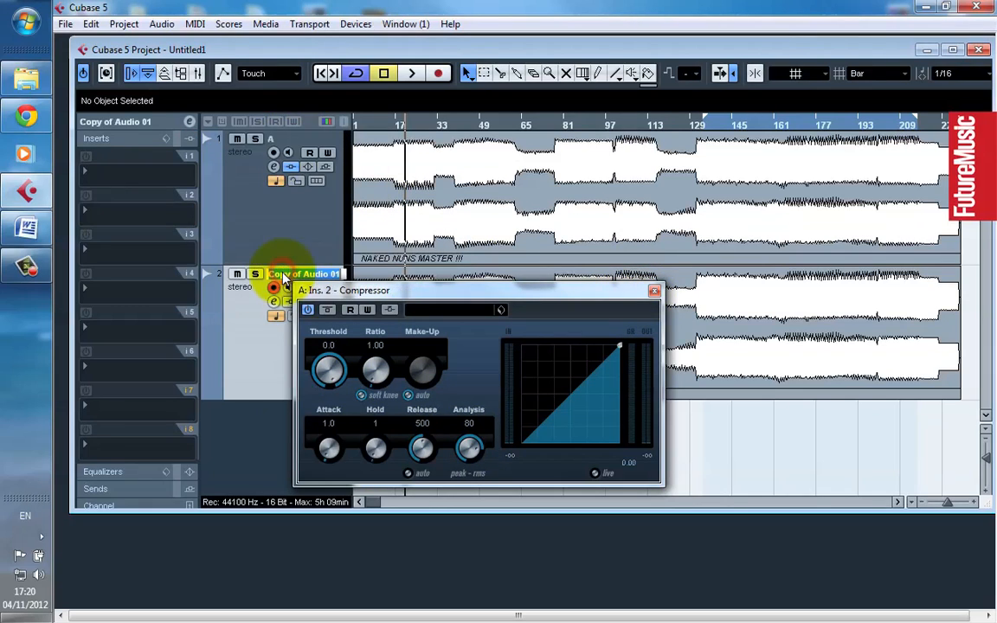
type("B compression")
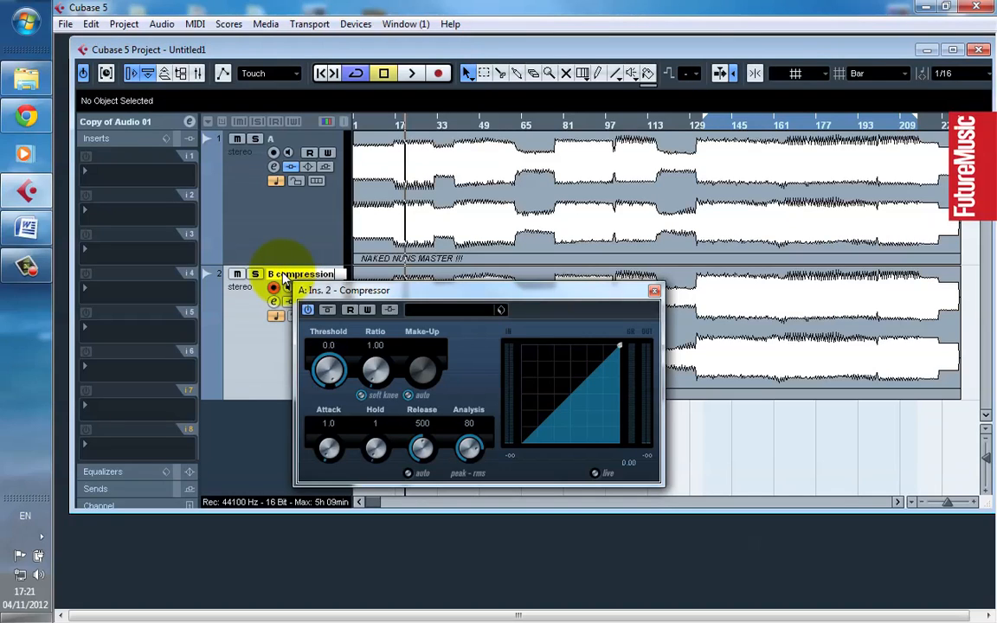
key("Return")
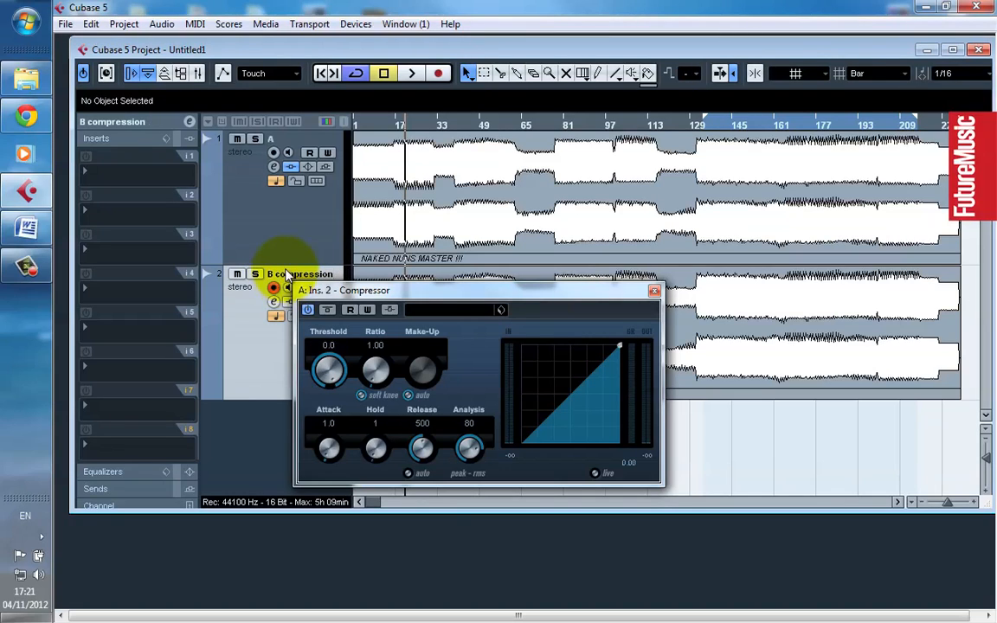
Add a Compressor to the third insert slot of the B compression track and close both compressor windows
left_click(130, 249)
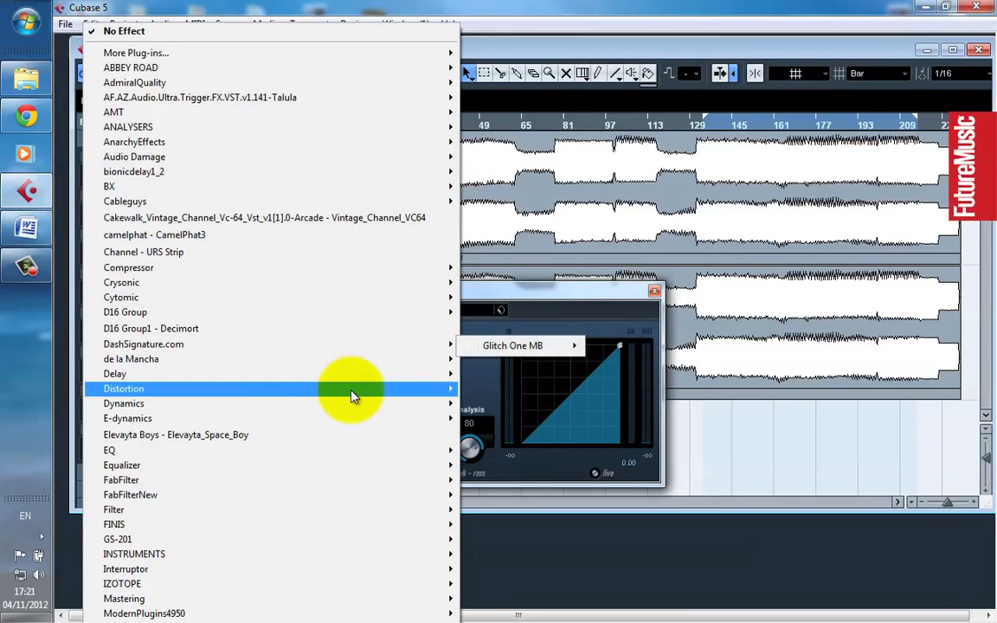
mouse_move(401, 404)
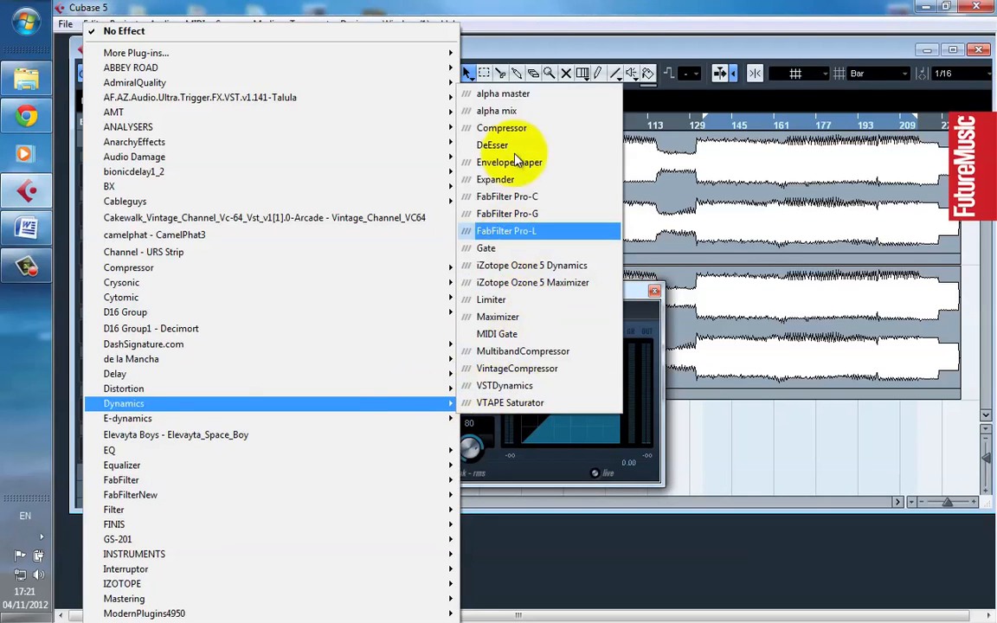
left_click(505, 128)
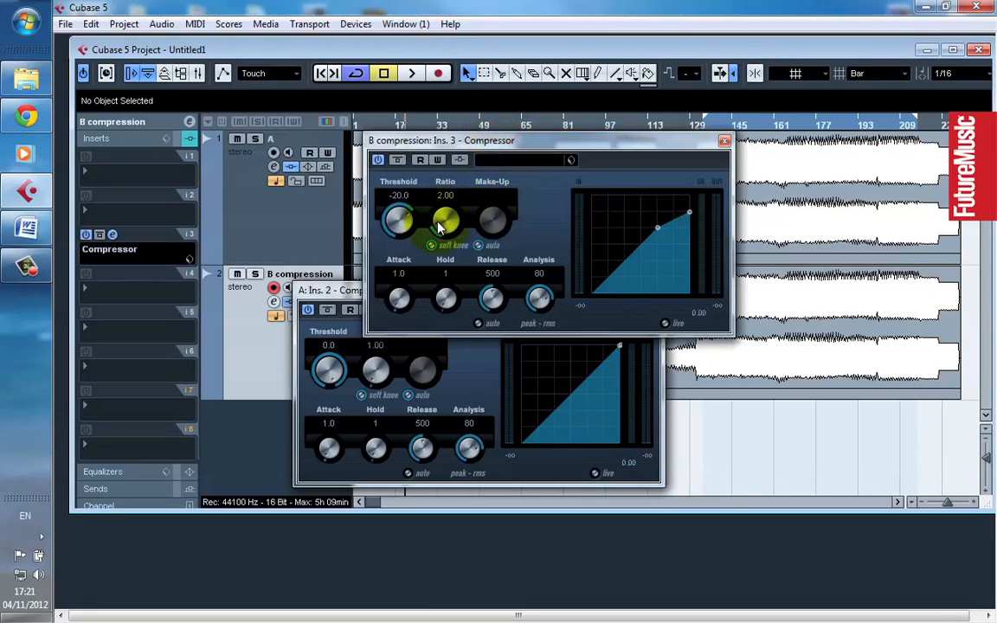
left_click(723, 141)
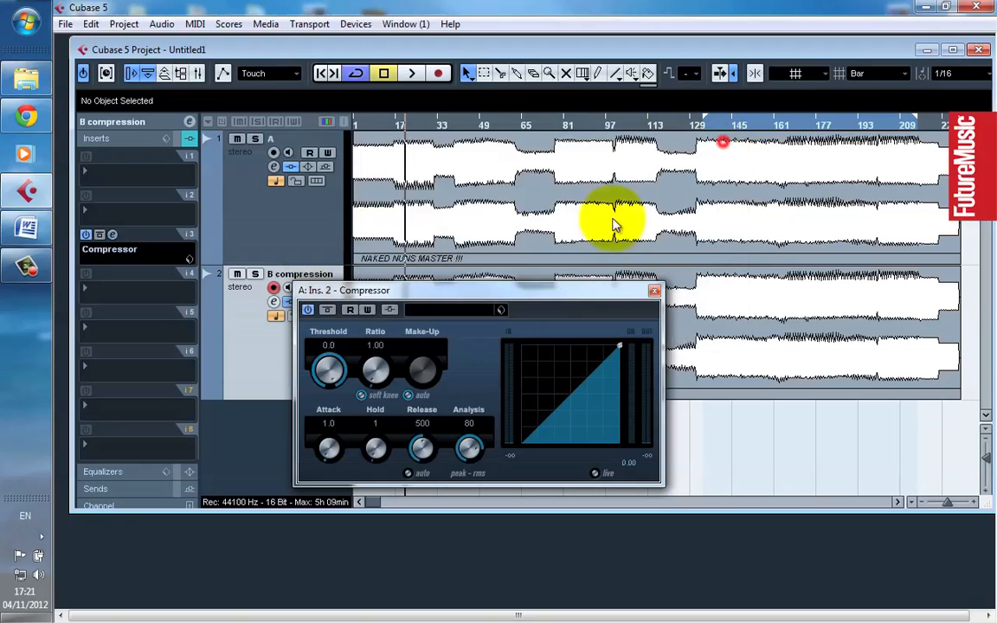
left_click(653, 290)
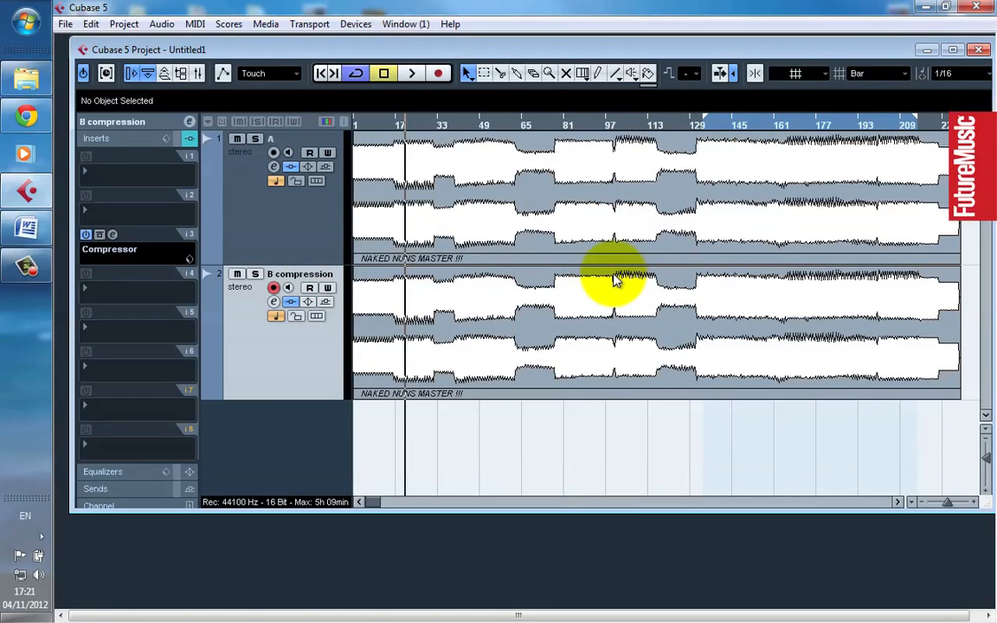
Compare the inserts of both tracks and move B compression's Compressor to the second insert slot to match track A
left_click(284, 241)
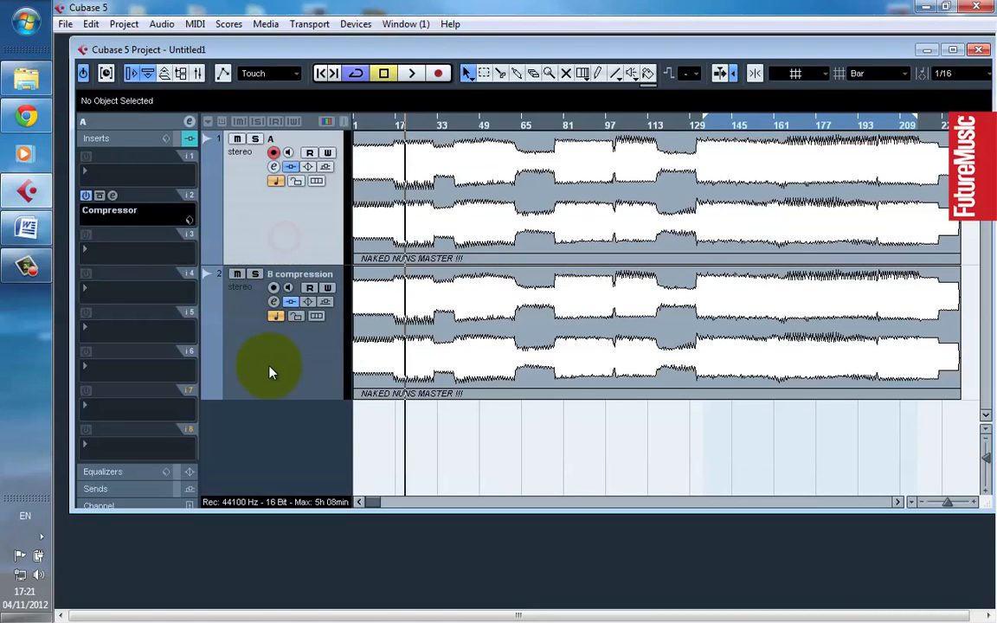
left_click(272, 370)
left_click(262, 232)
left_click(268, 344)
left_click(262, 225)
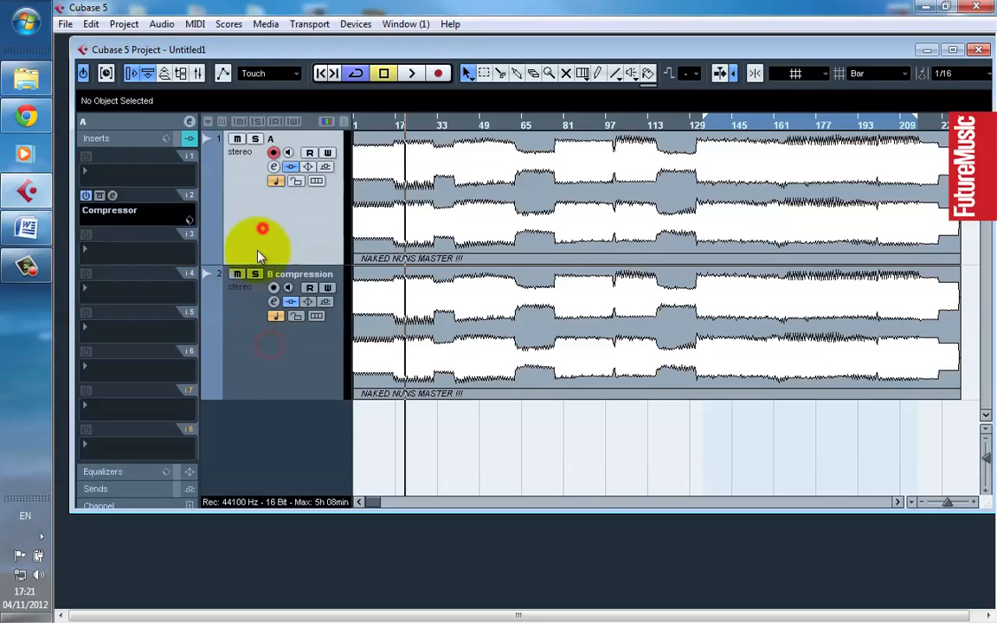
left_click(264, 369)
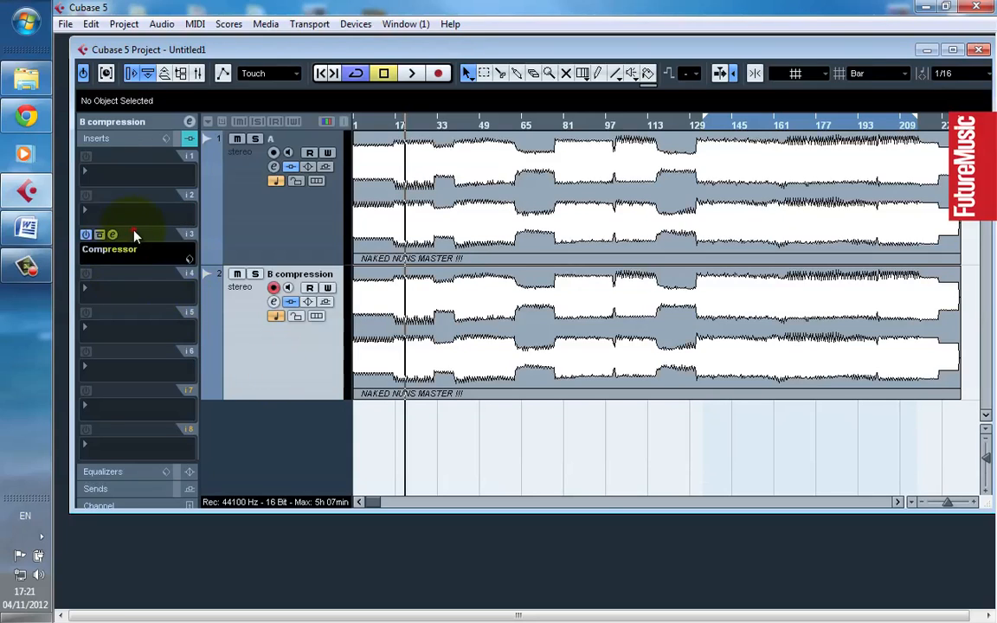
left_click(250, 220)
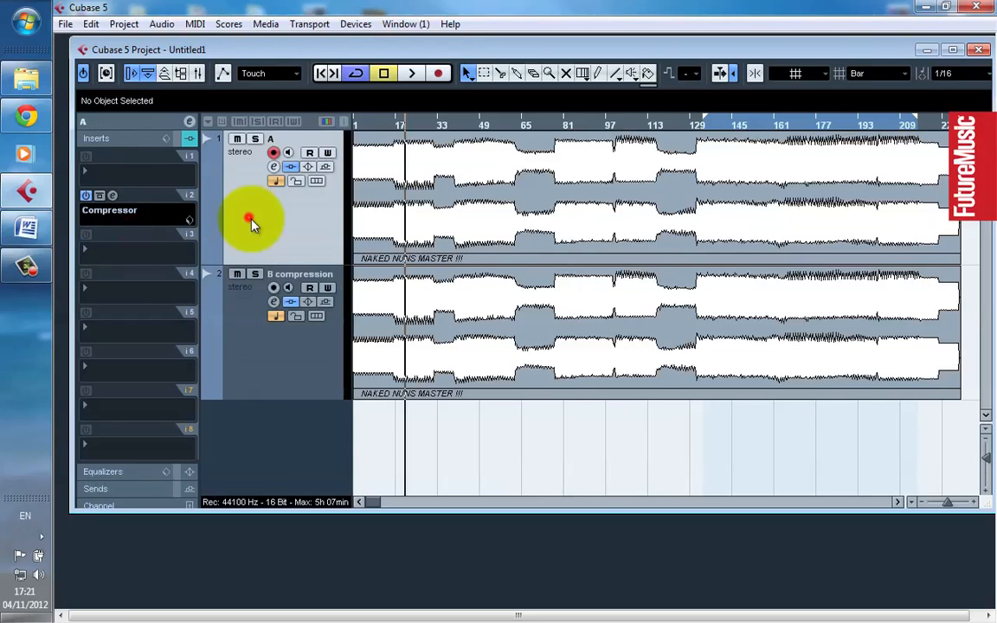
left_click(247, 359)
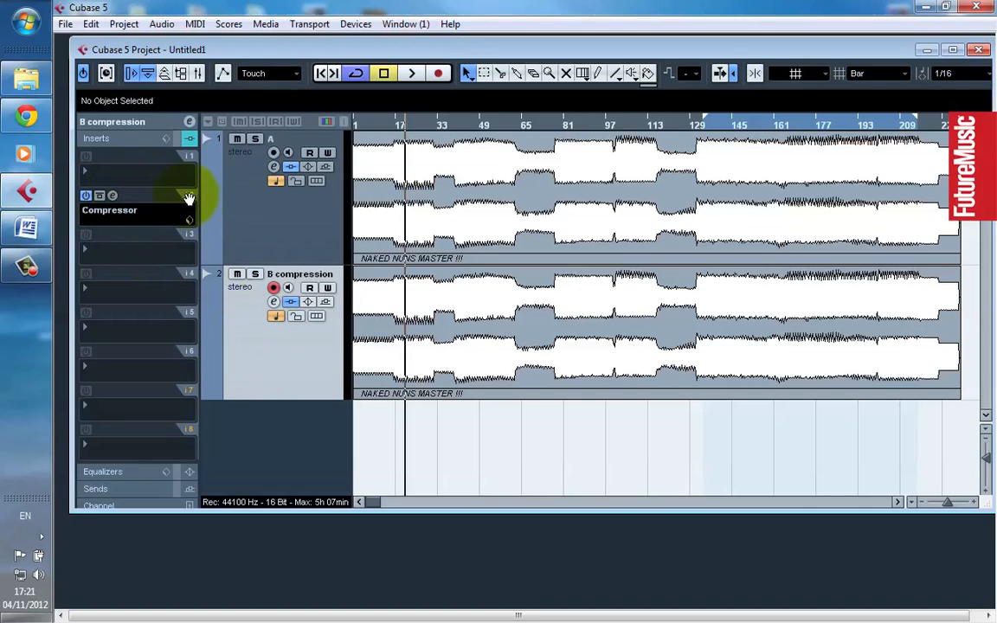
Raise the ratio of B compression's Compressor to 3.89, solo that track and start playback
left_click(114, 197)
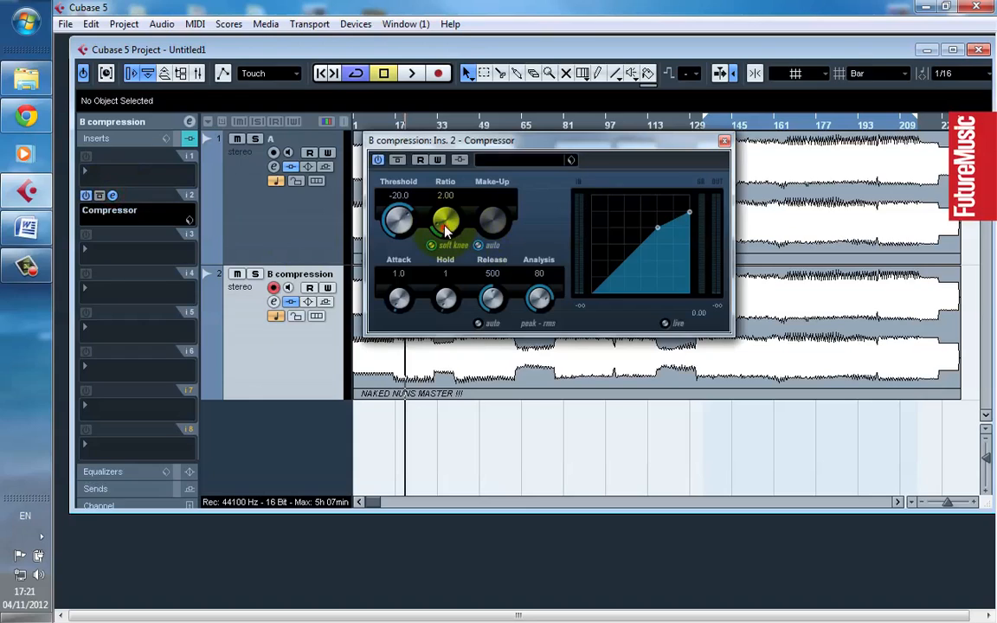
left_click_drag(446, 226, 420, 164)
left_click(255, 274)
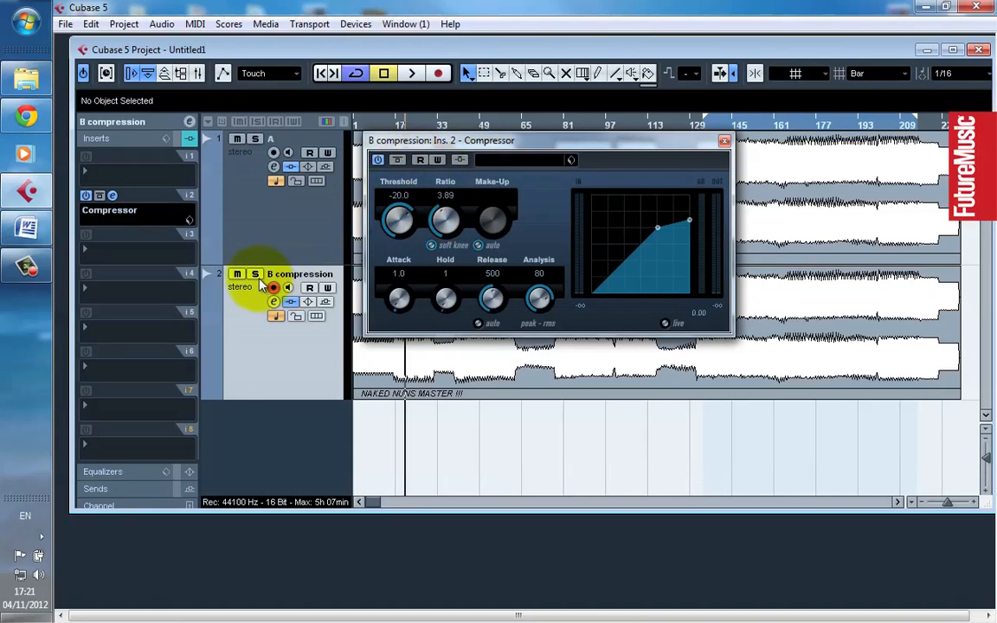
key("space")
Set B compression's Compressor to release 25, attack 0.1, ratio 6.93 and threshold -29.3
left_click_drag(524, 144, 598, 178)
left_click_drag(565, 331, 563, 424)
left_click_drag(473, 329, 486, 381)
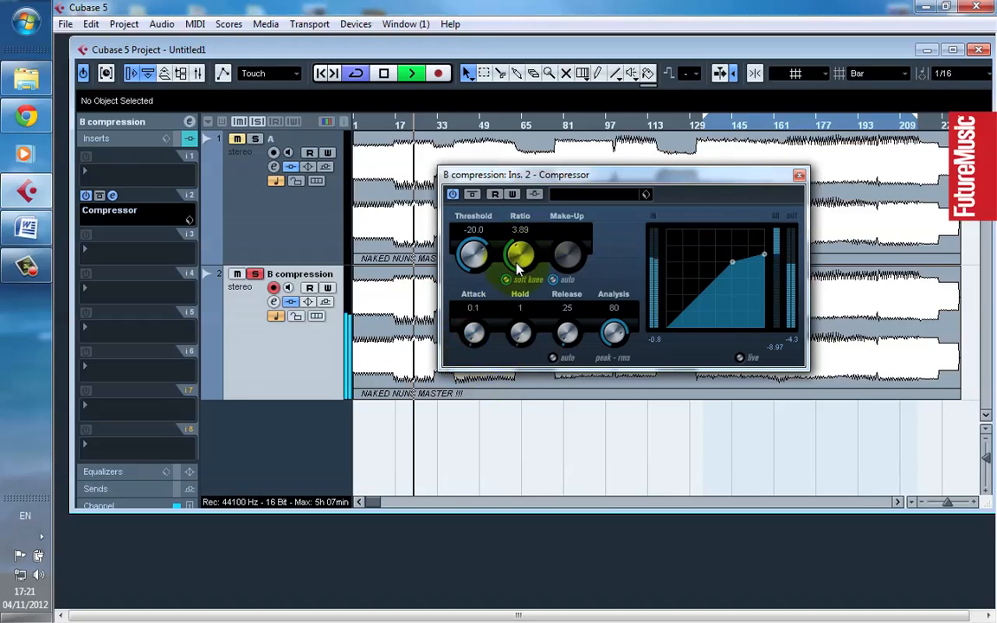
left_click_drag(517, 260, 521, 226)
mouse_move(473, 260)
left_mouse_down()
mouse_move(475, 304)
mouse_move(483, 242)
mouse_move(474, 258)
mouse_move(485, 275)
mouse_move(478, 260)
left_mouse_up()
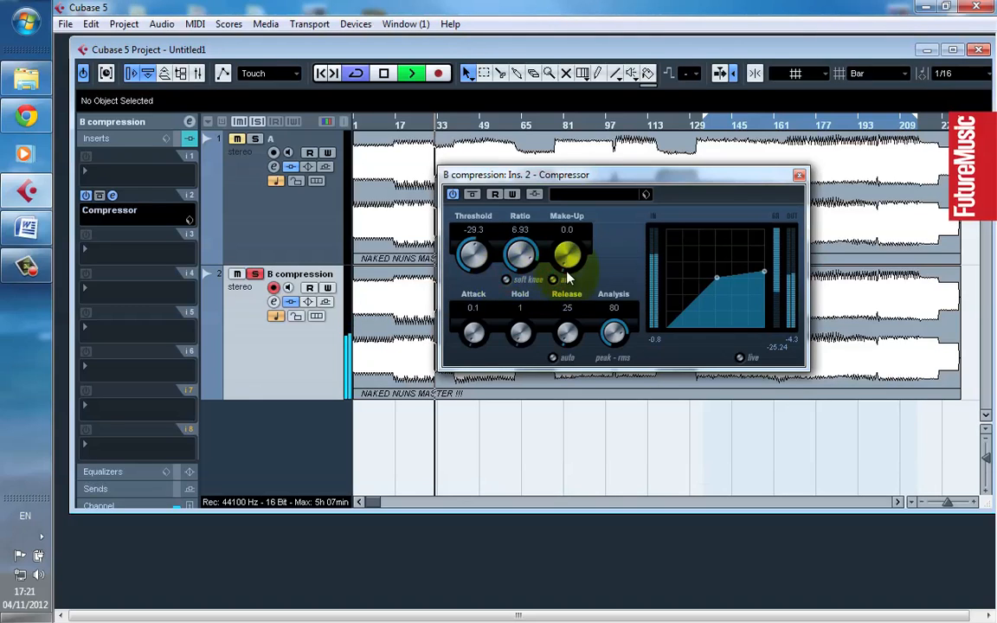
Open the mixer, close the compressor window and lower the B compression fader to -11.42
key("F3")
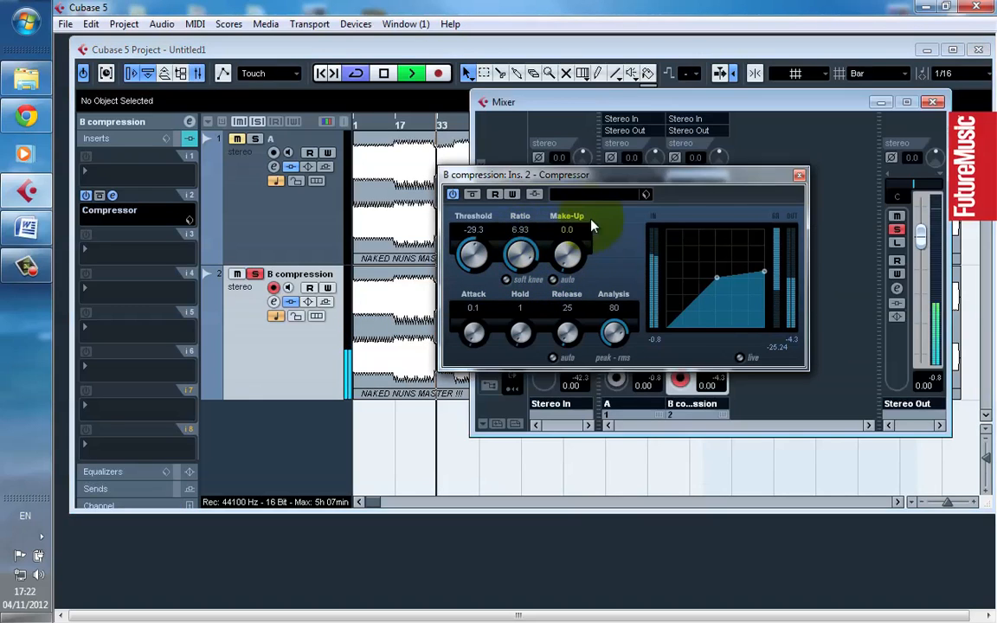
left_click(800, 177)
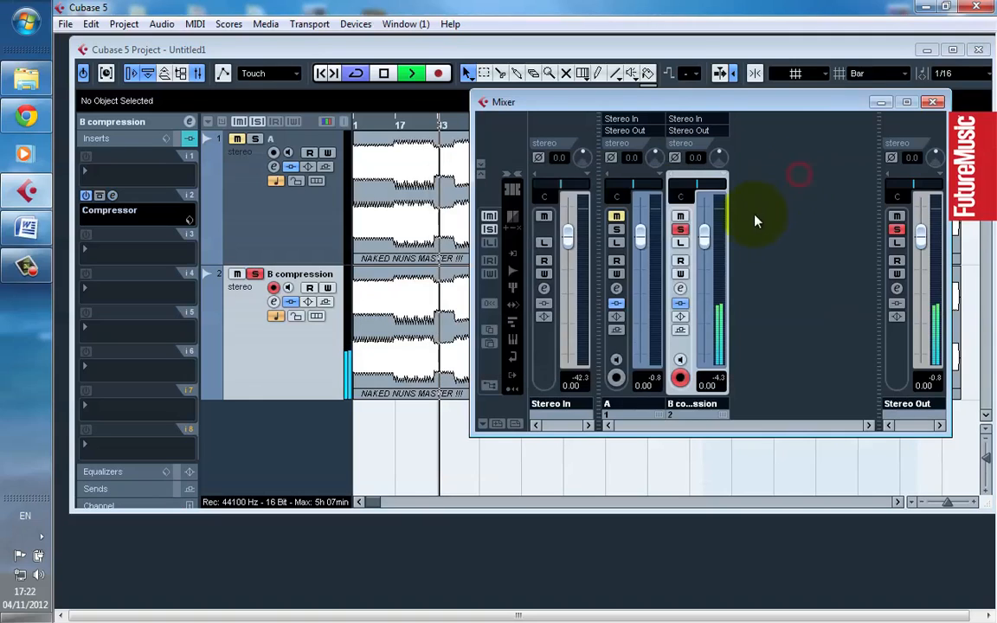
left_click_drag(703, 232, 708, 297)
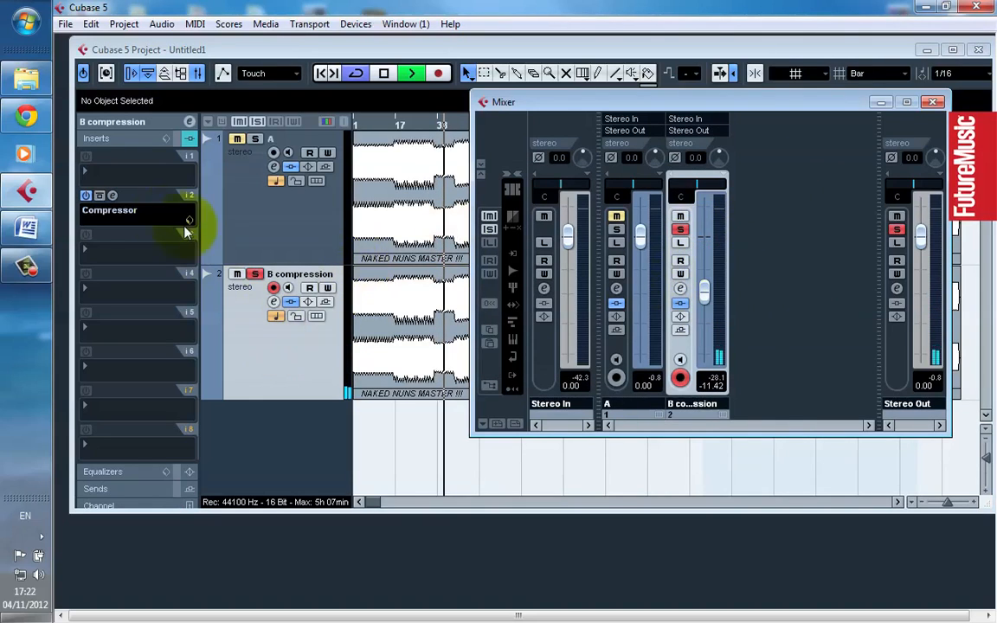
Set the analysis of B compression's Compressor to 0 for full peak detection and its threshold to -20.9
left_click(111, 196)
left_click_drag(615, 336, 623, 460)
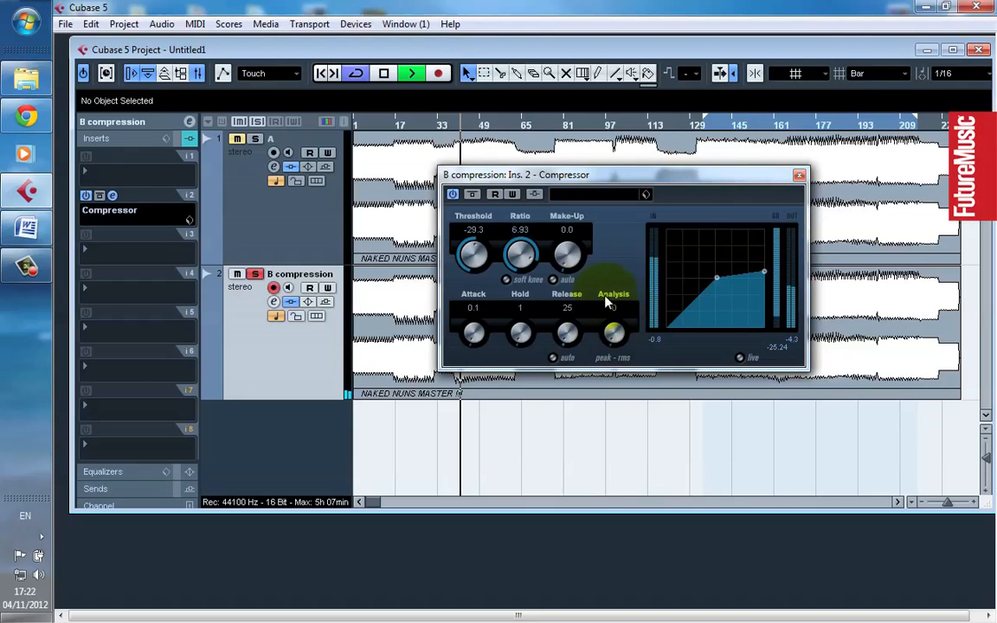
left_click_drag(478, 257, 482, 235)
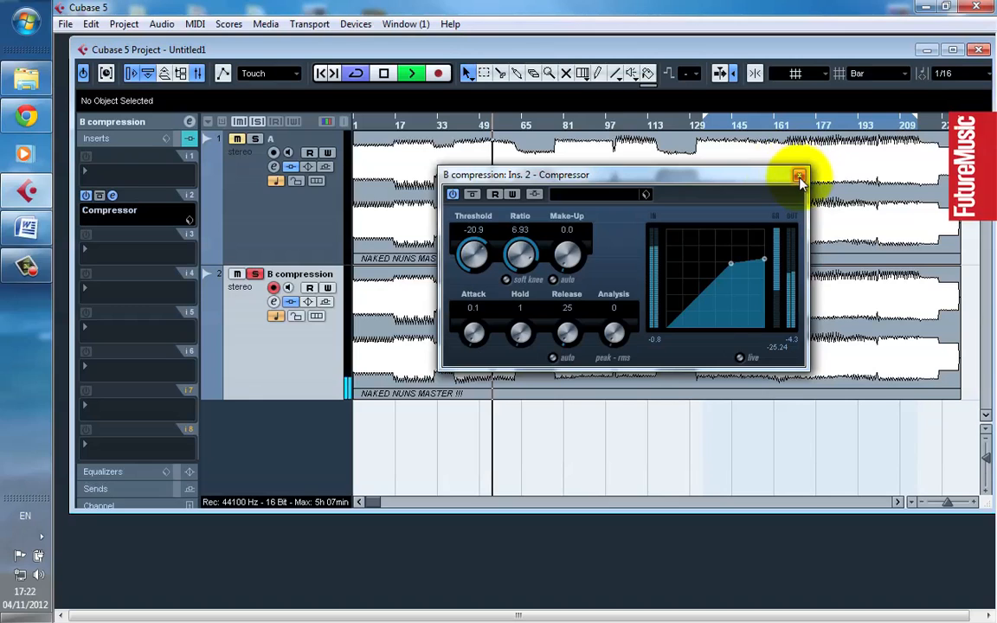
left_click(798, 177)
Pull the B compression fader in the mixer all the way down to -∞ and turn off the track's solo
key("F3")
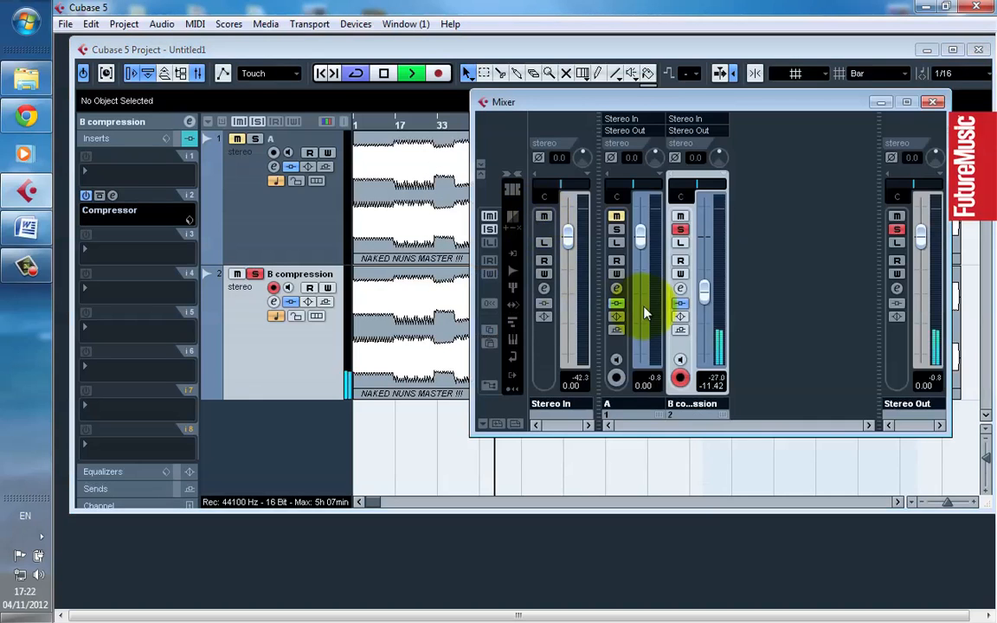
left_click_drag(705, 297, 706, 354)
left_click(681, 232)
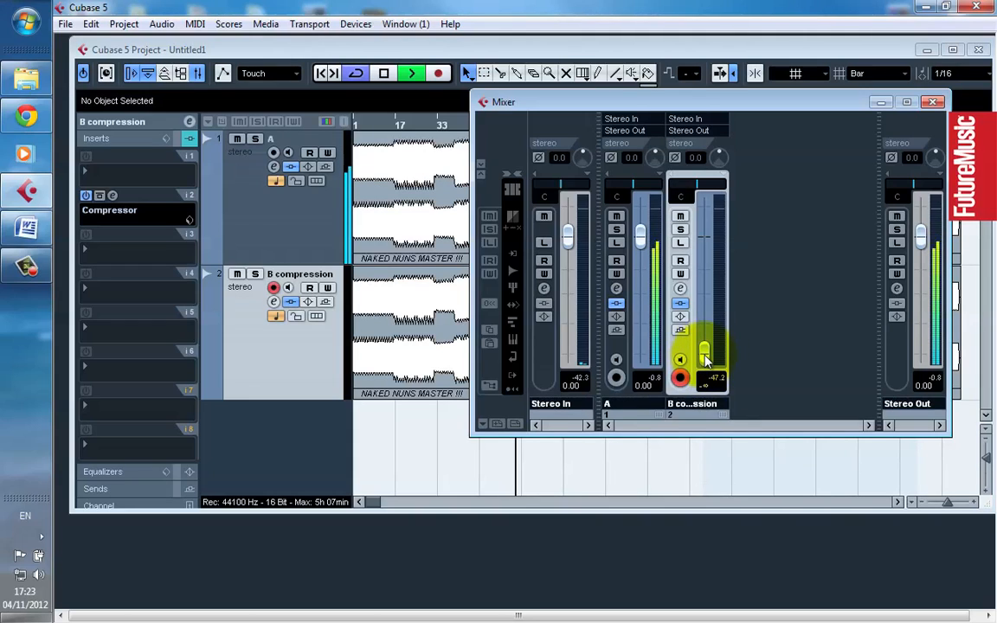
Replay both tracks from near the song's beginning and blend in B compression by raising its mixer fader to -10.56
left_click(371, 126)
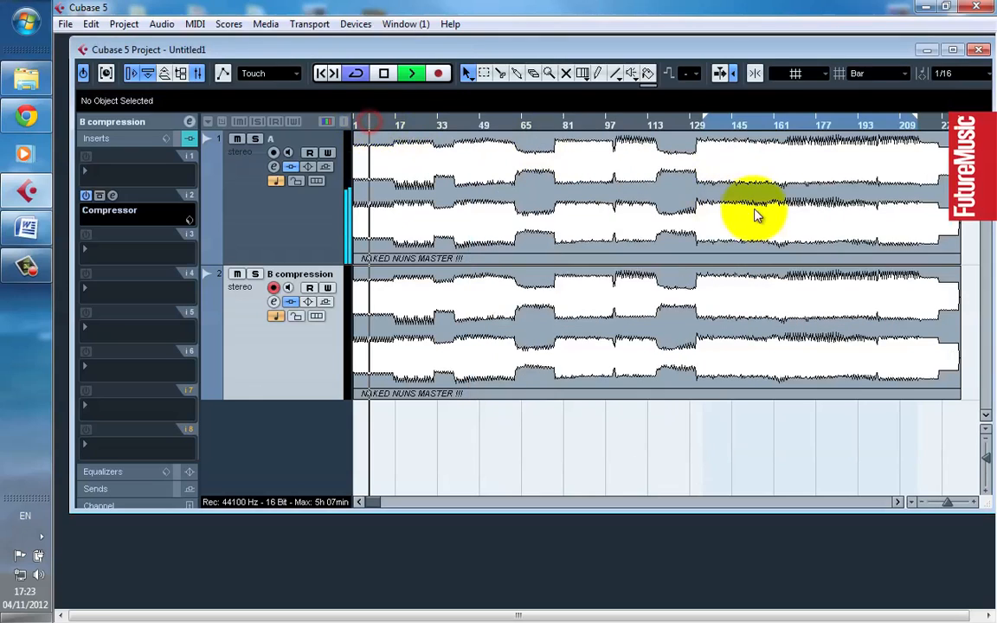
left_click(110, 195)
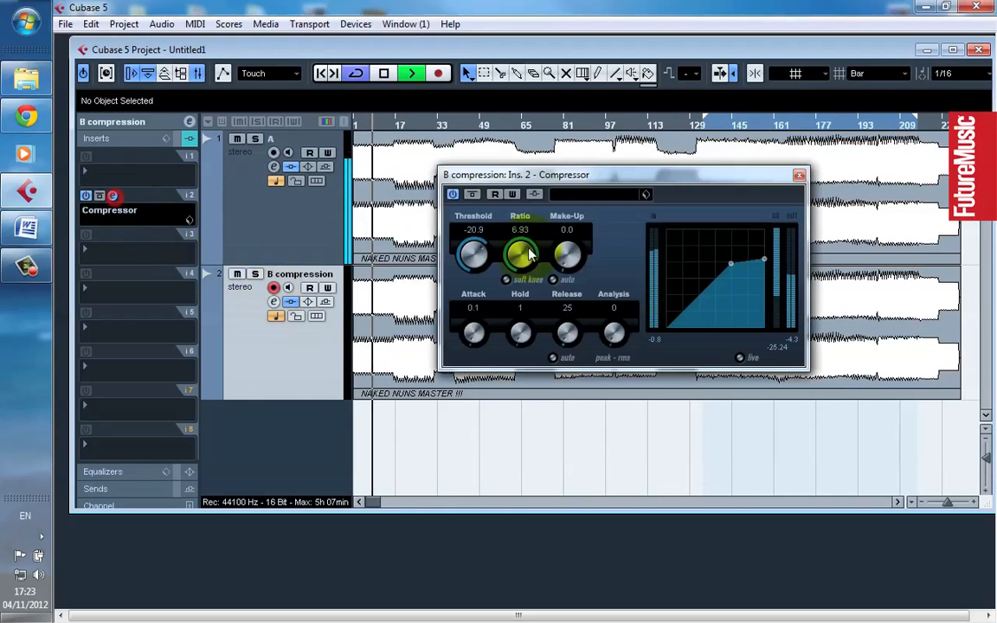
key("F3")
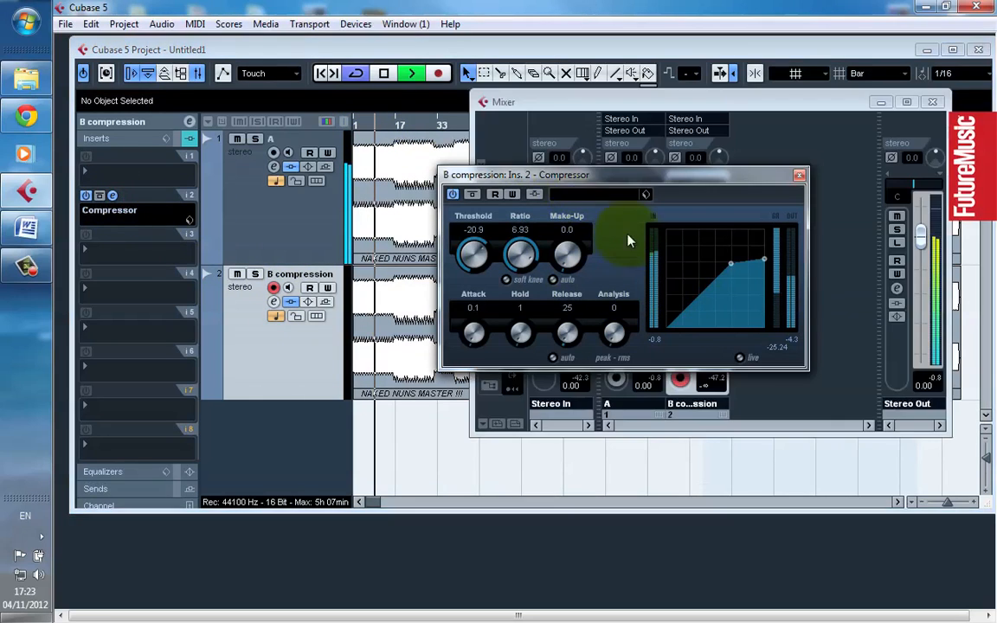
left_click_drag(704, 357, 706, 322)
left_click_drag(706, 318, 706, 288)
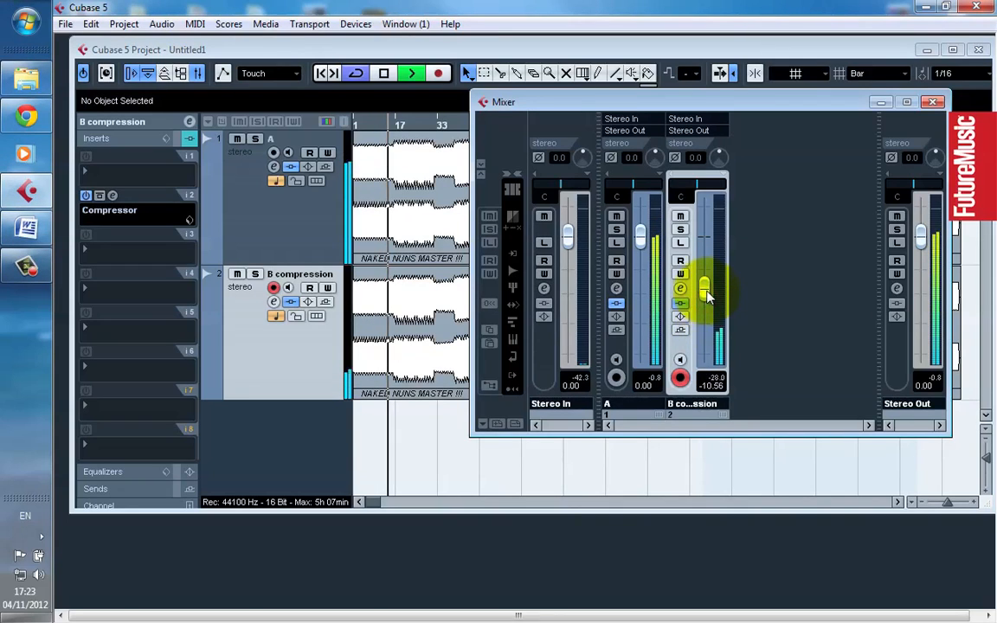
Compare the mix with and without B compression by muting and unmuting its channel, and stop playback
left_click(682, 217)
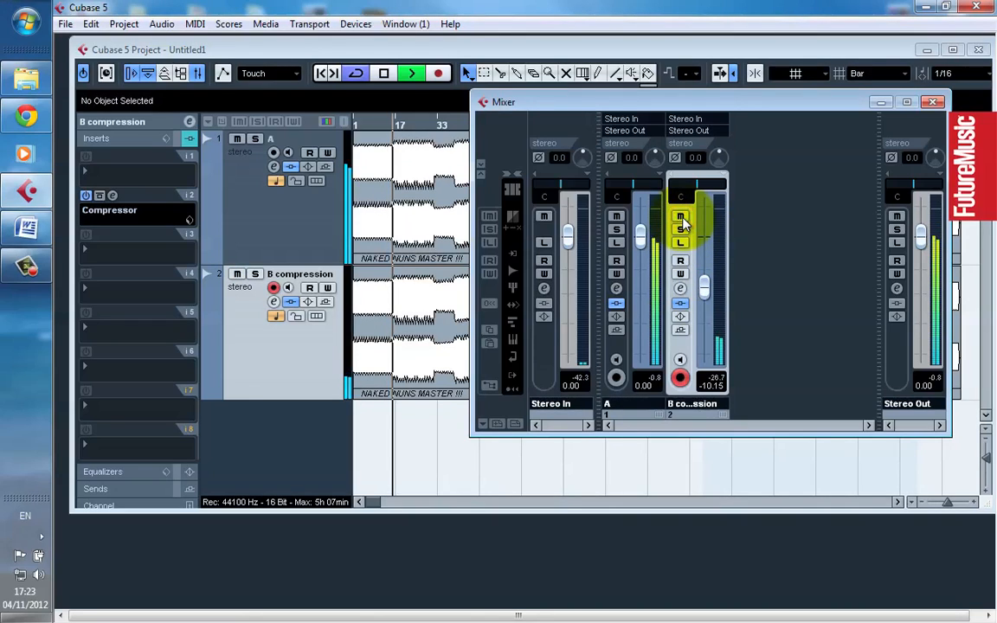
left_click(683, 221)
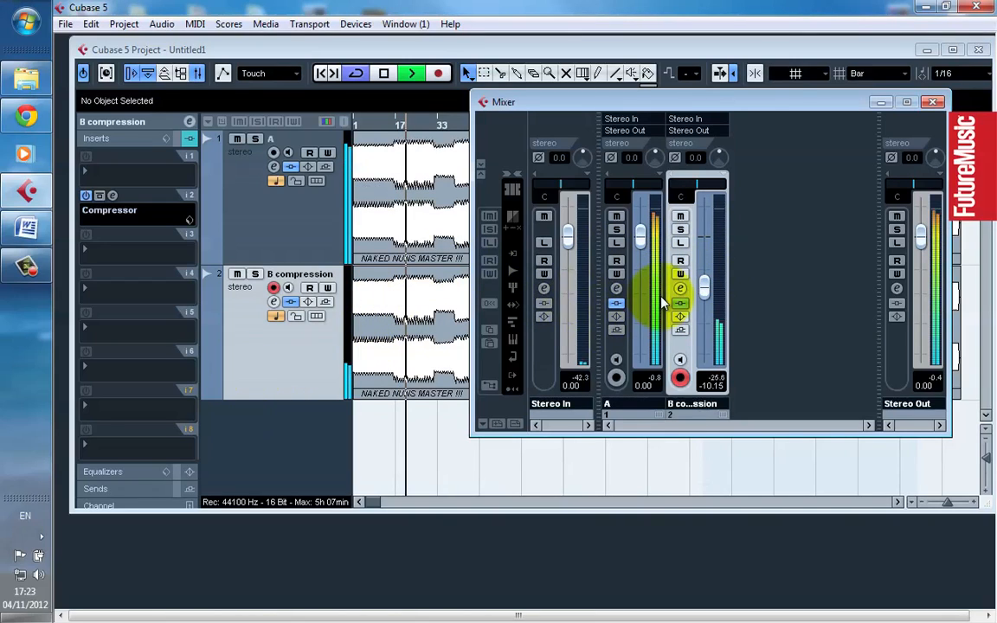
key("space")
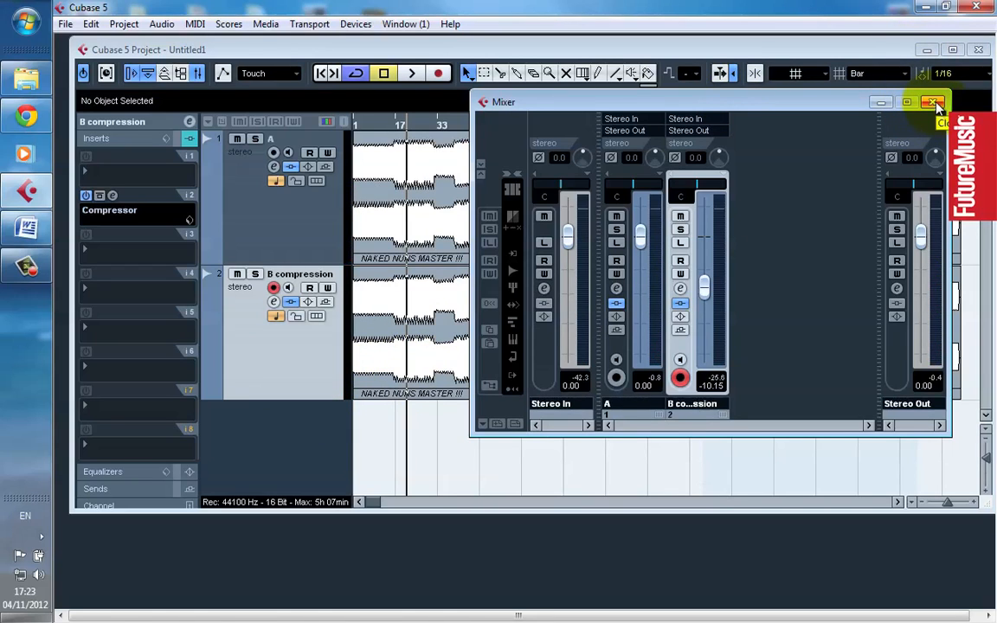
Close the mixer, add a group channel track and name it combined
left_click(936, 106)
right_click(286, 437)
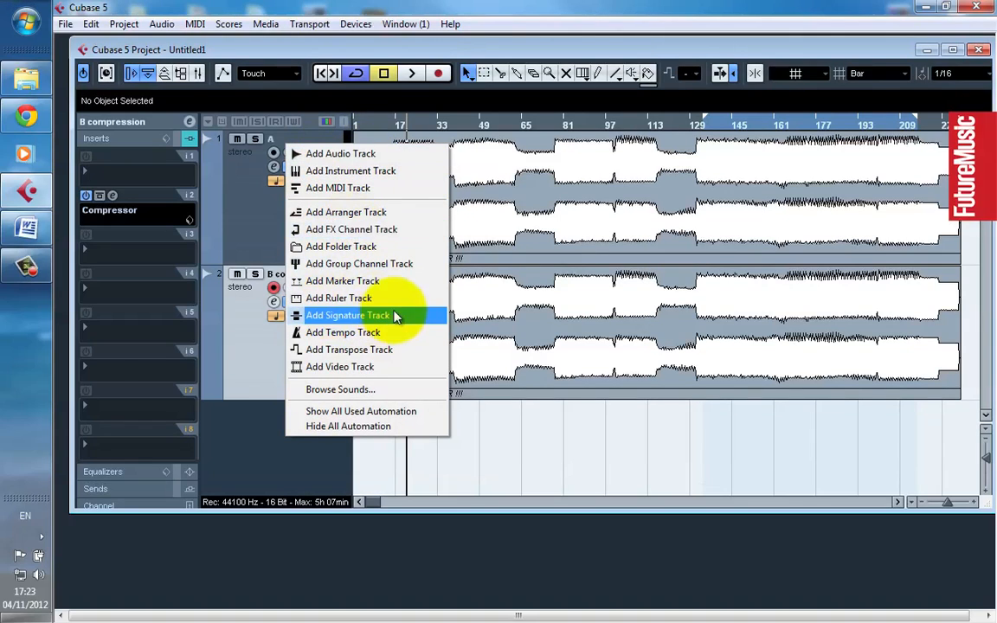
left_click(361, 264)
left_click(528, 375)
double_click(298, 426)
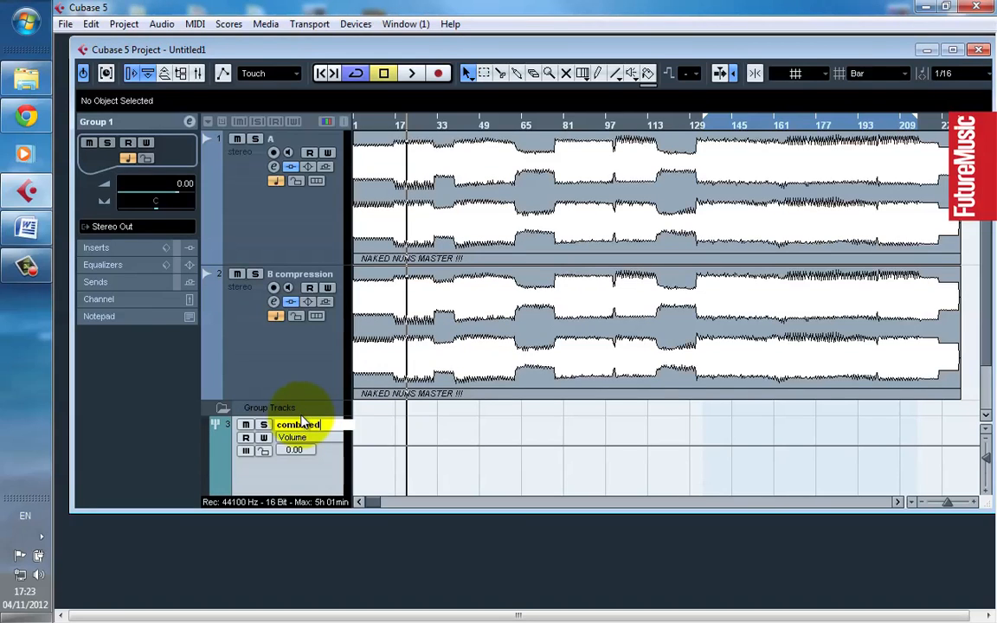
key("Return")
Route the outputs of tracks A and B compression to the combined group in the mixer
key("F3")
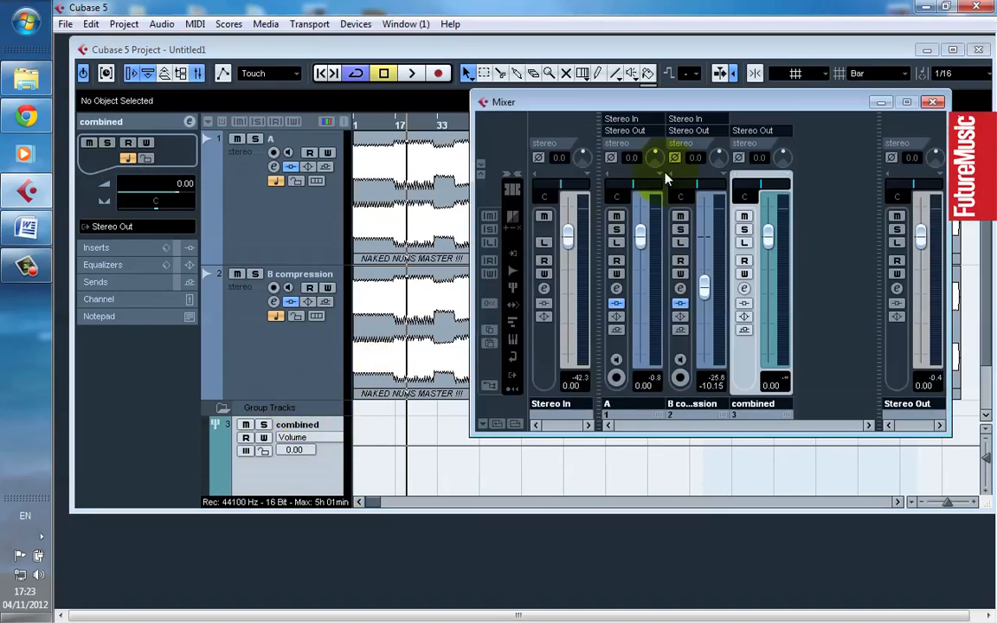
left_click(624, 131)
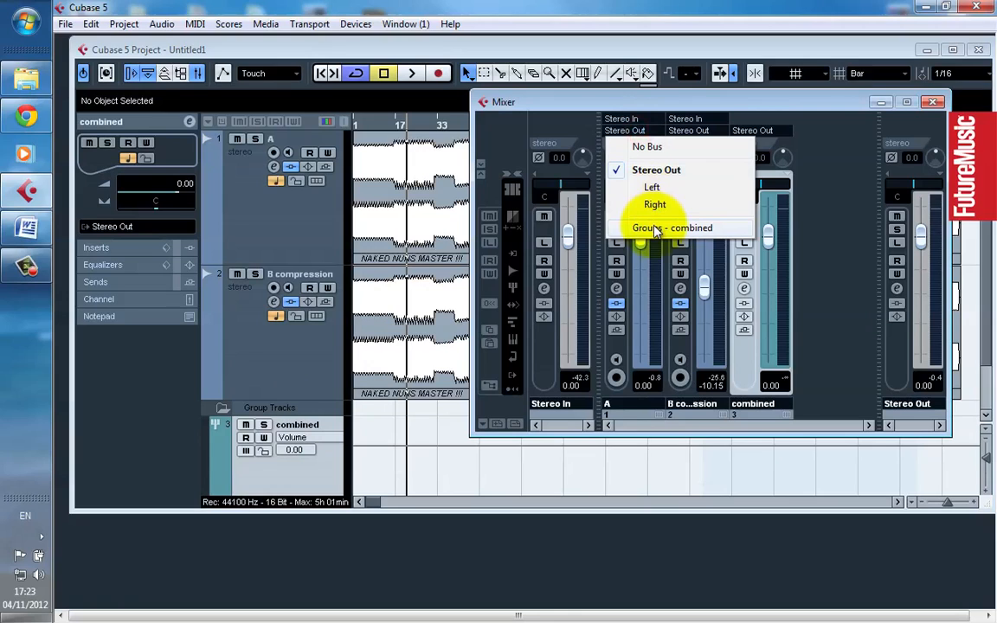
left_click(655, 229)
left_click(690, 130)
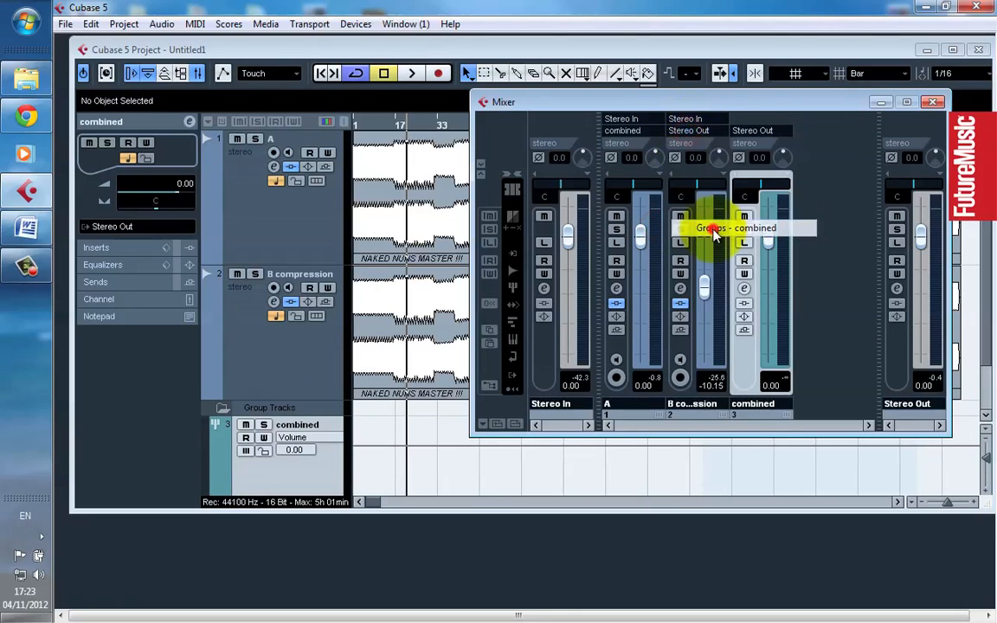
left_click(708, 227)
left_click(933, 104)
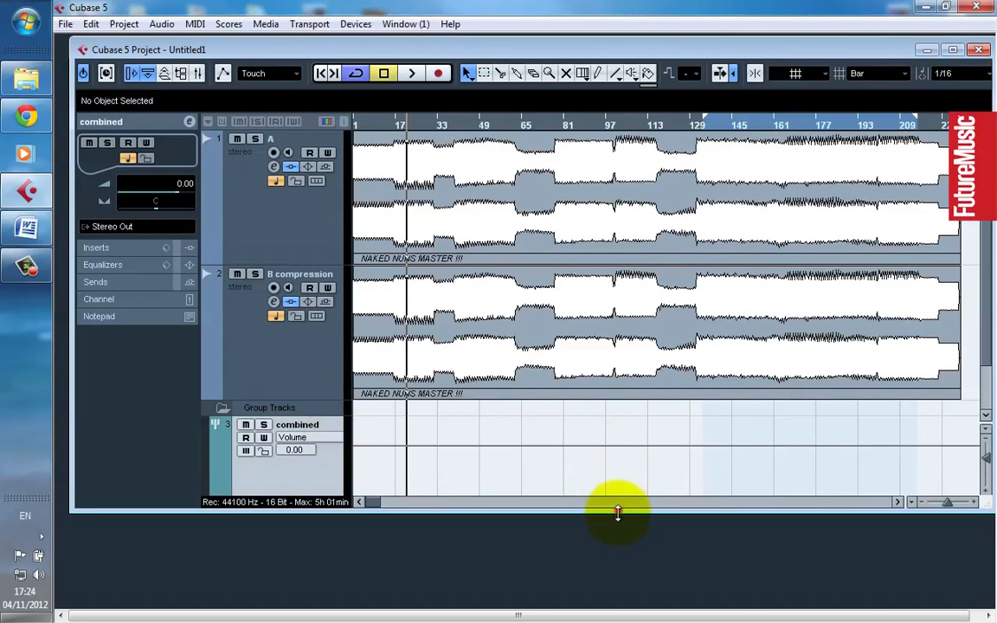
Enlarge the project window, reduce the height of the two audio tracks, and select the master clip on A for copying
left_click_drag(617, 512, 620, 583)
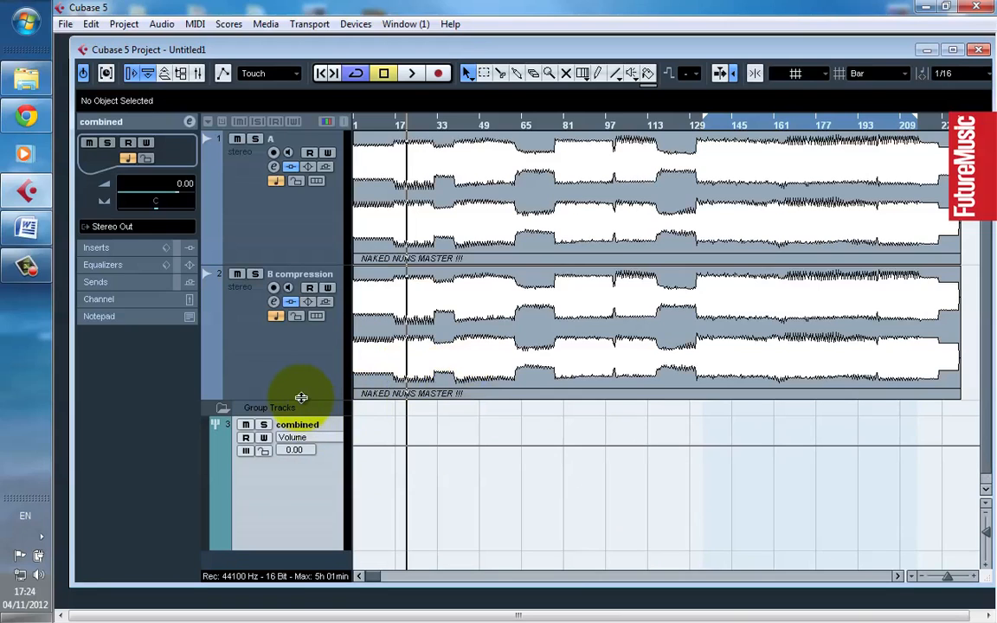
left_click_drag(301, 397, 268, 198)
left_click(413, 181)
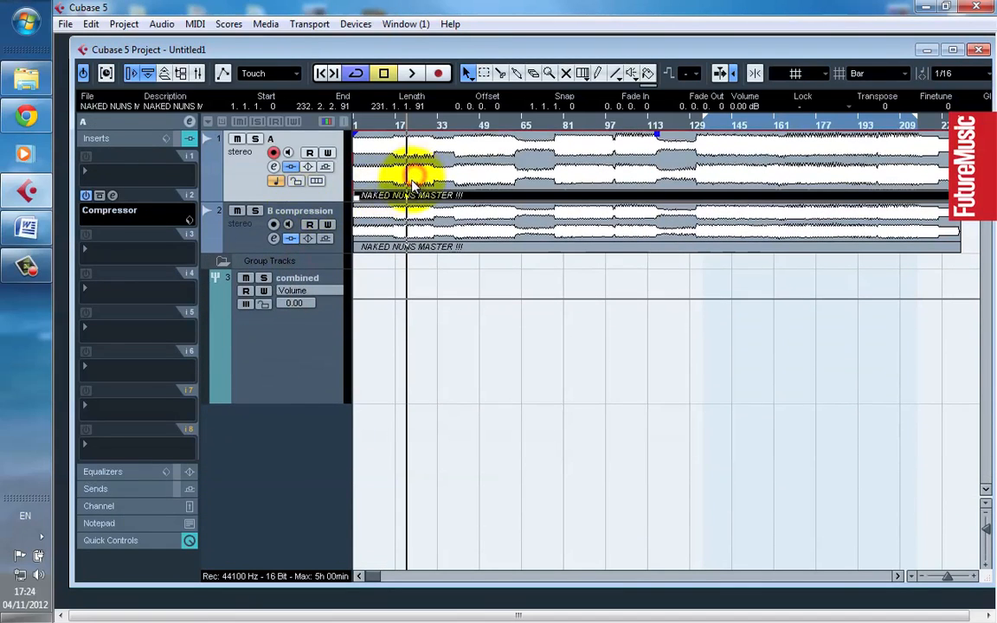
Add a stereo audio track, place it below the combined group track and name it reference
right_click(289, 179)
left_click(303, 188)
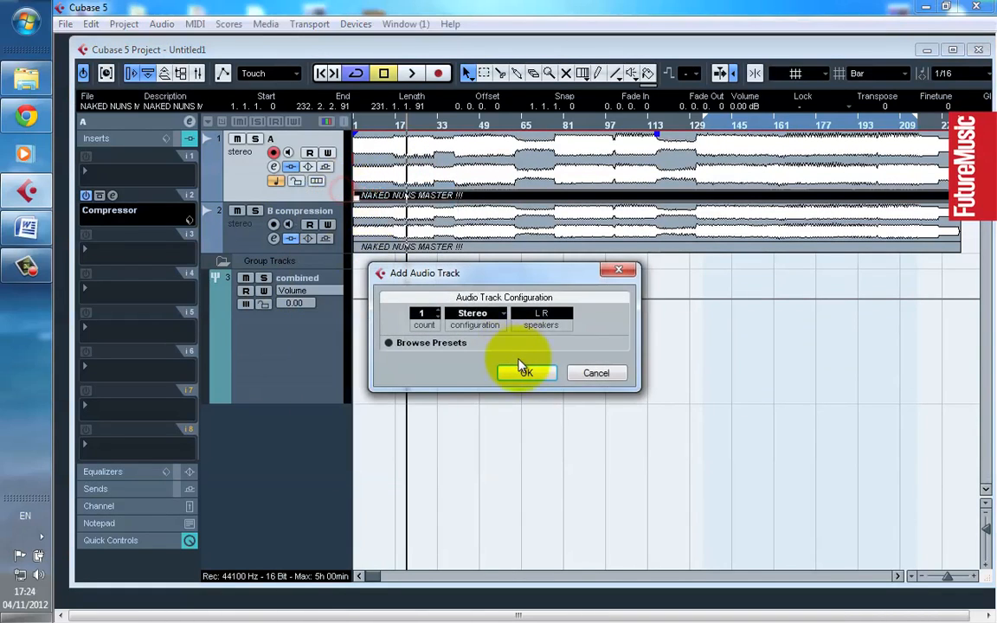
left_click(526, 372)
left_click_drag(284, 223, 268, 427)
double_click(291, 415)
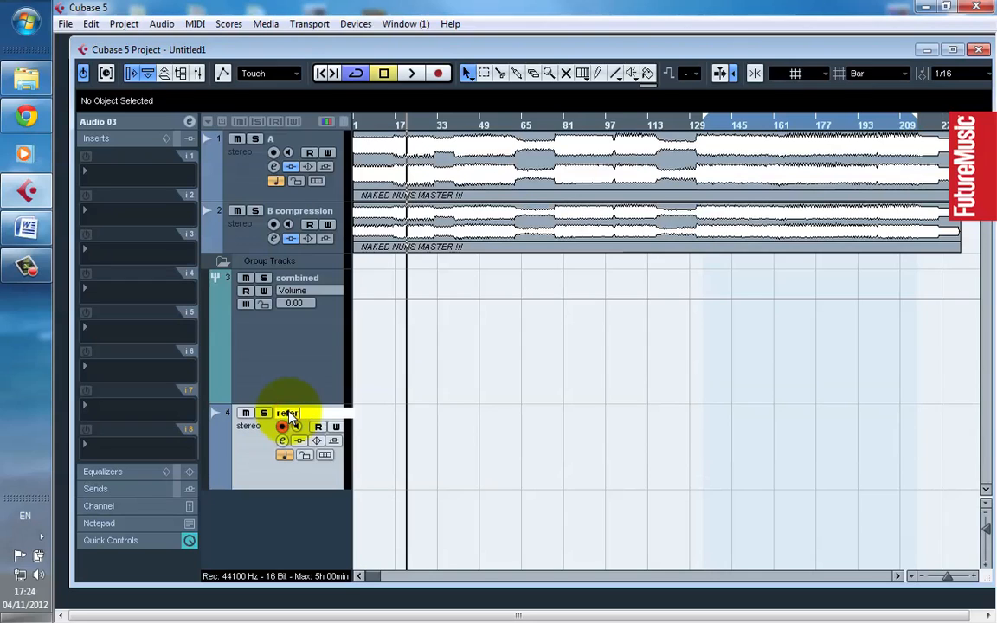
type("reference")
key("Return")
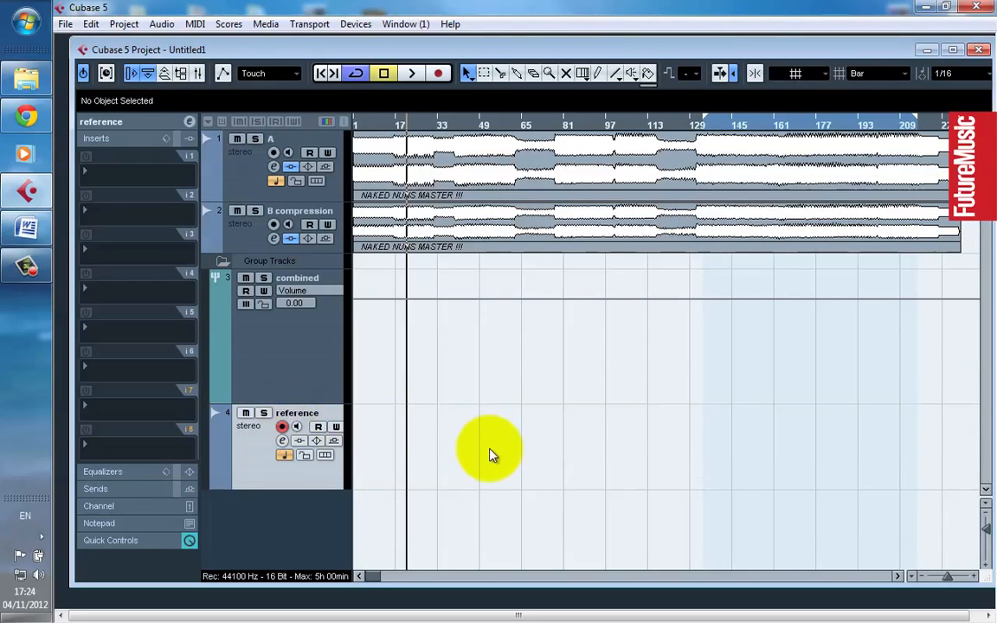
Paste the copied master clip onto the reference track from bar 1 and mute that track in the mixer
key("ctrl+v")
left_click_drag(529, 442, 466, 442)
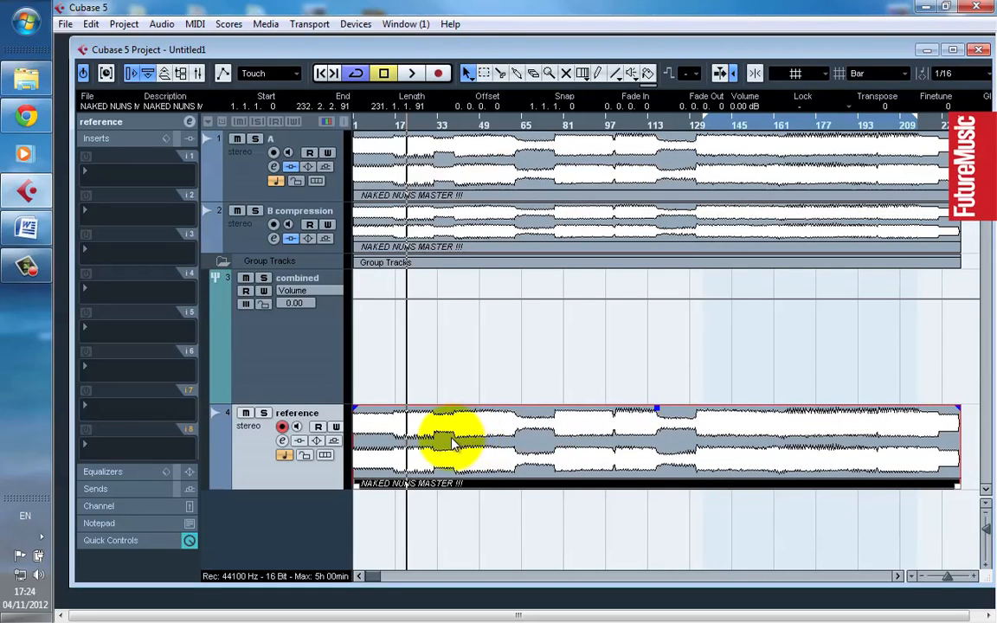
key("F3")
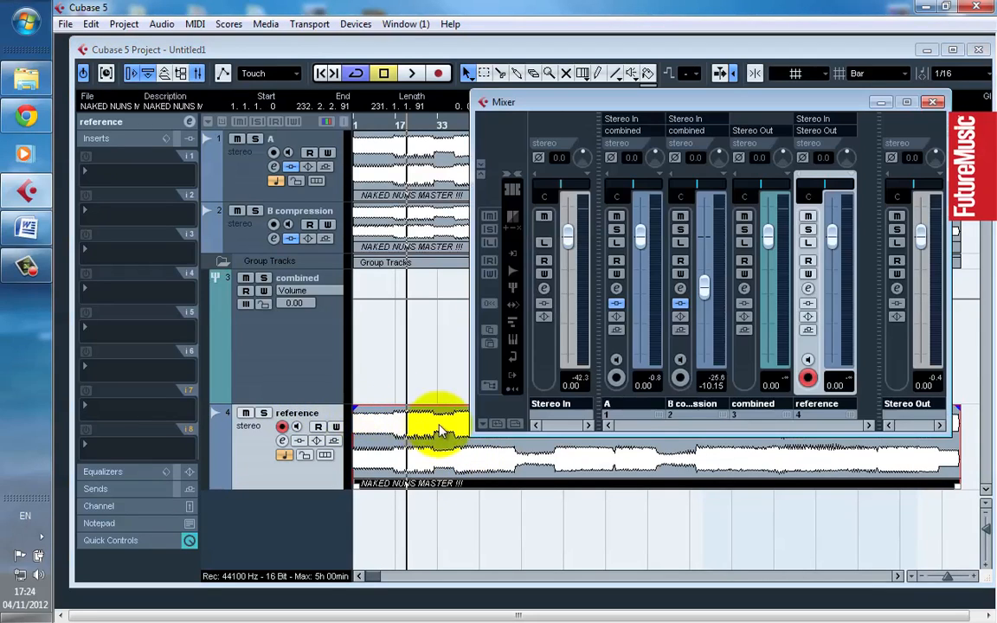
left_click(808, 217)
Play the mix in a short loop around bar 8 and reset the combined channel's peak reading in the mixer
key("space")
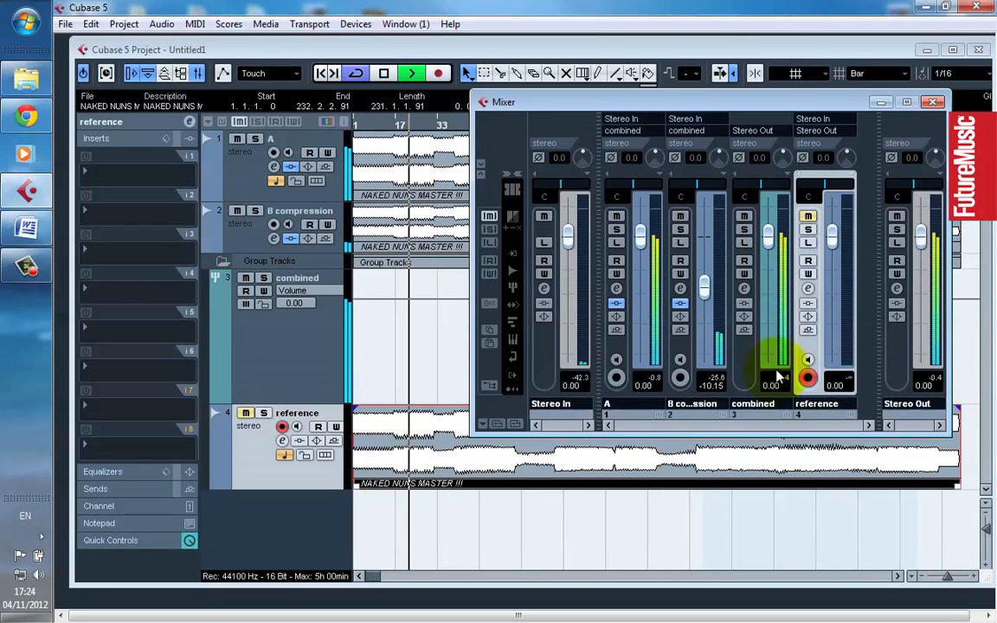
left_click(368, 123)
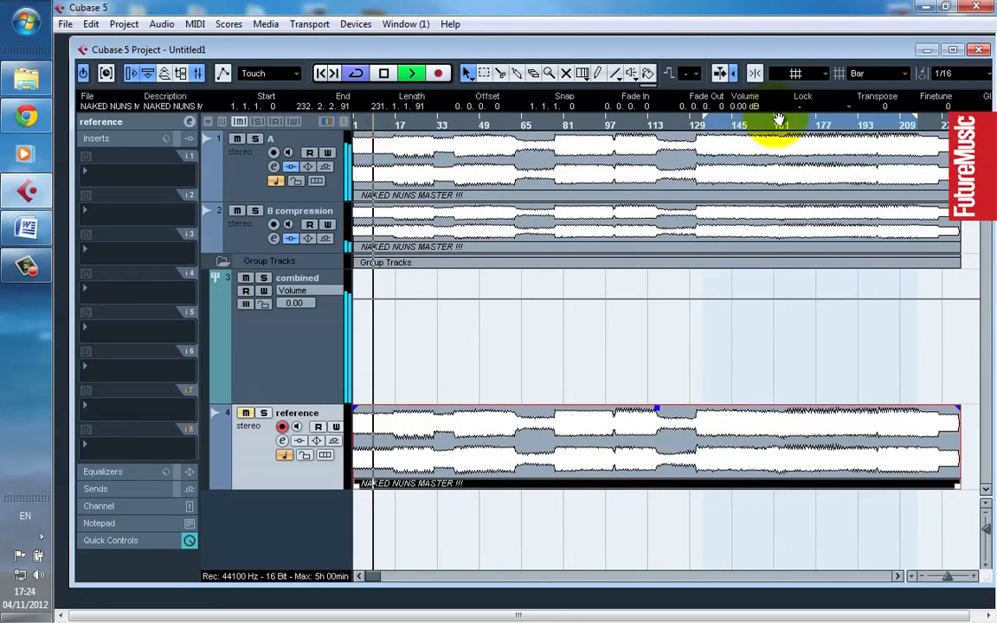
left_click_drag(779, 119, 530, 141)
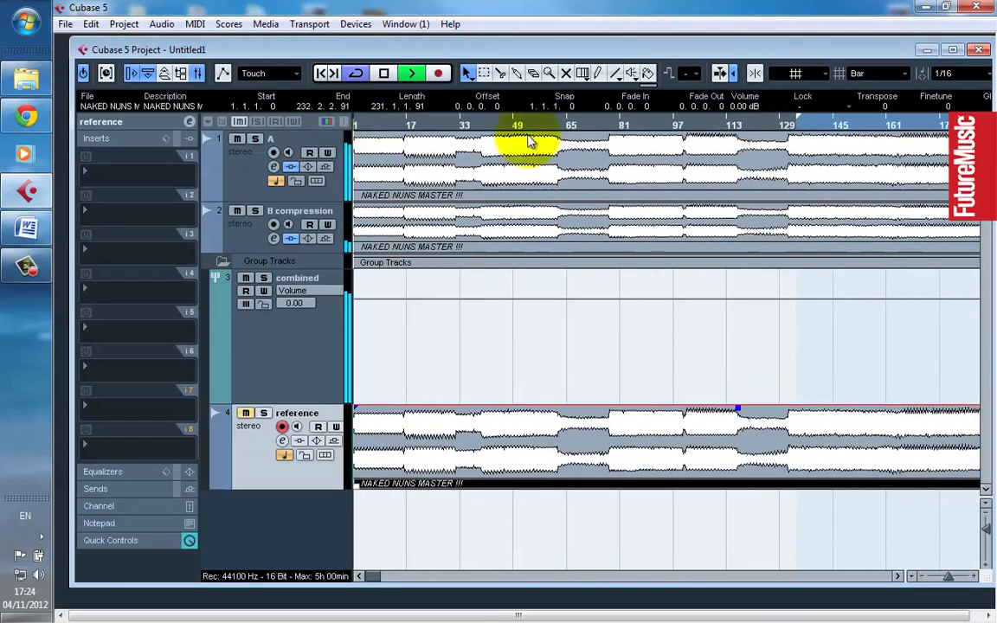
left_click_drag(360, 121, 374, 167)
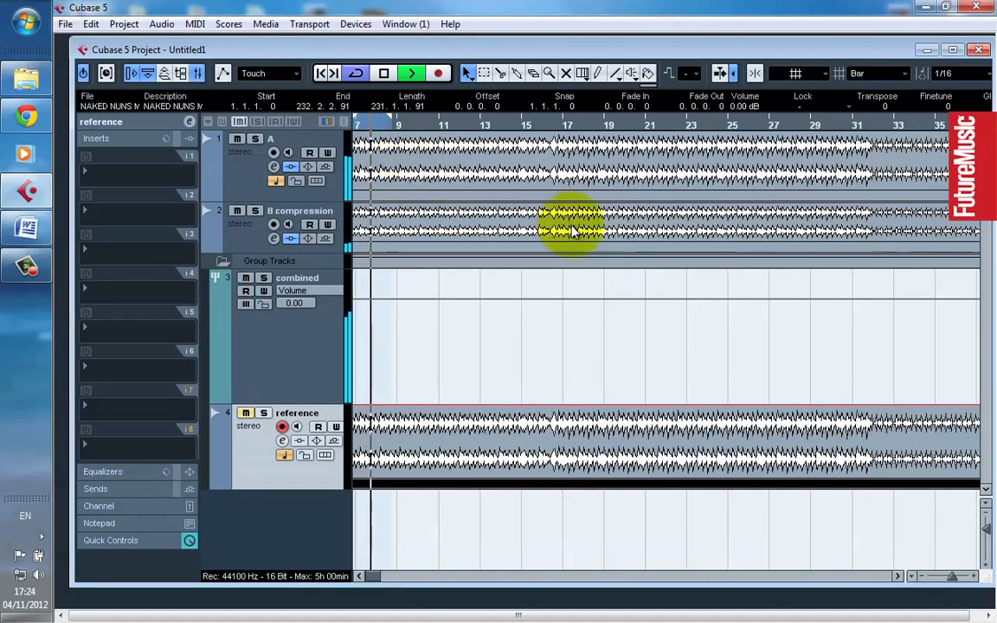
key("F3")
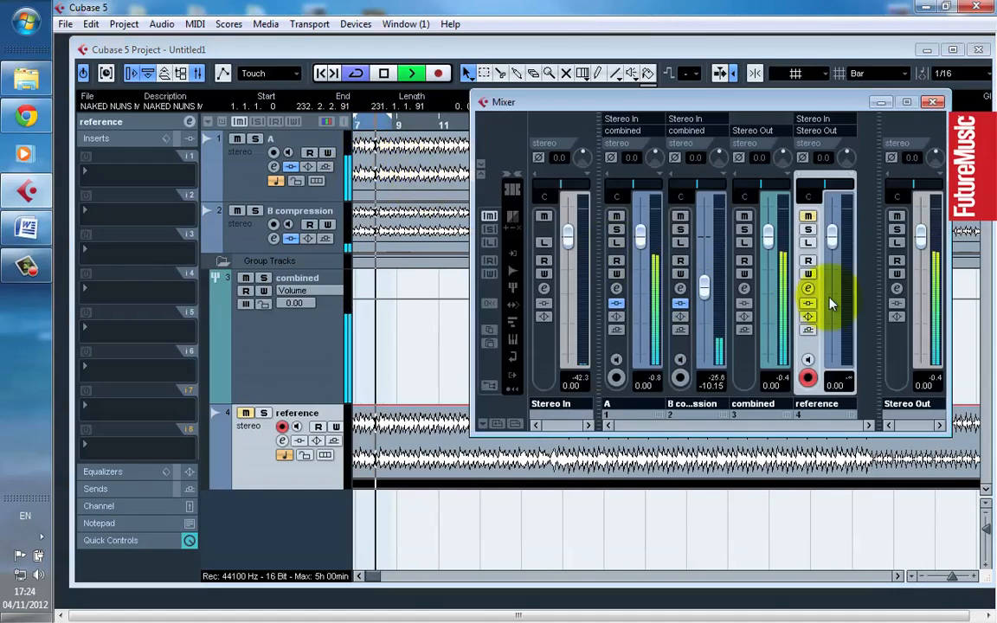
left_click(780, 378)
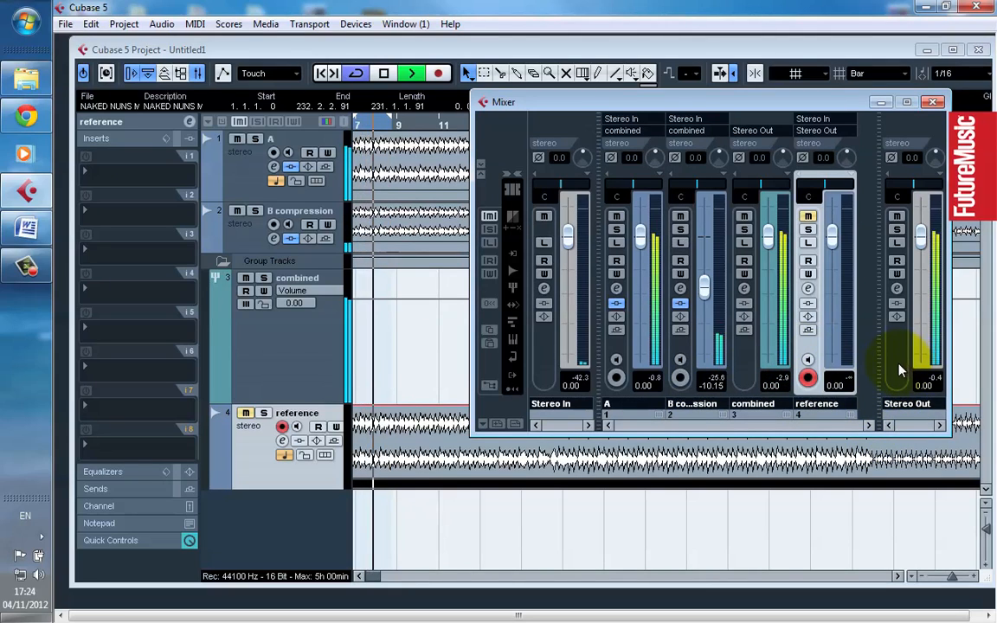
Solo the reference track to check its peak level, stop playback and lower the combined fader to -0.60
left_click(808, 229)
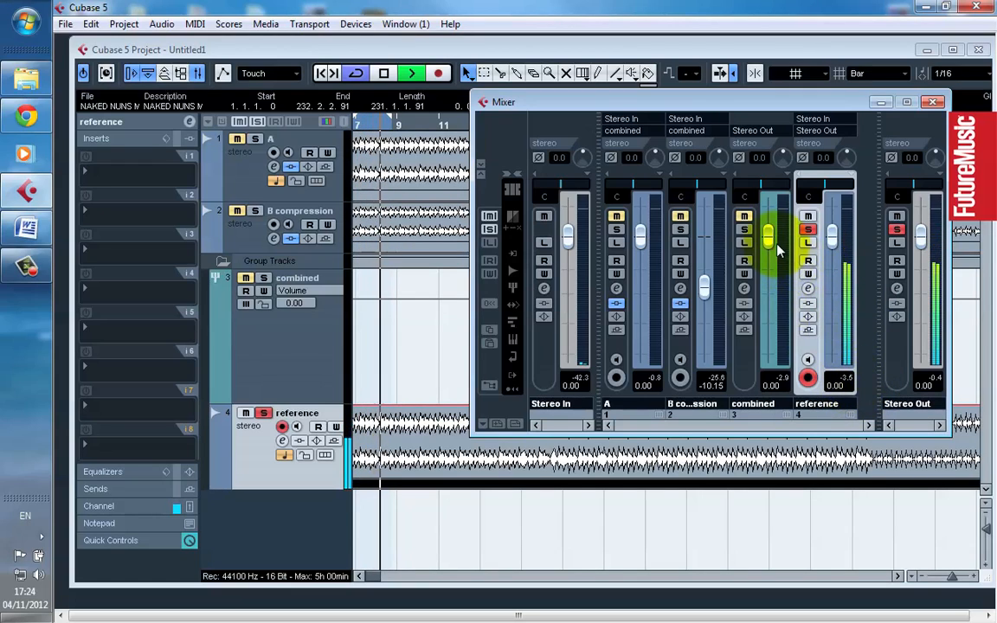
key("space")
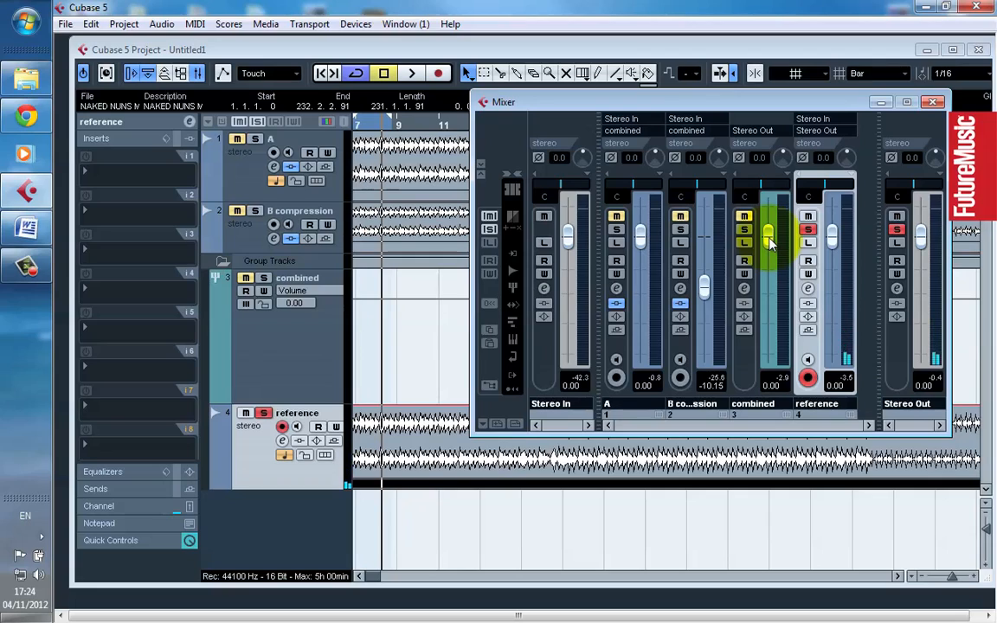
left_click_drag(770, 245, 770, 249)
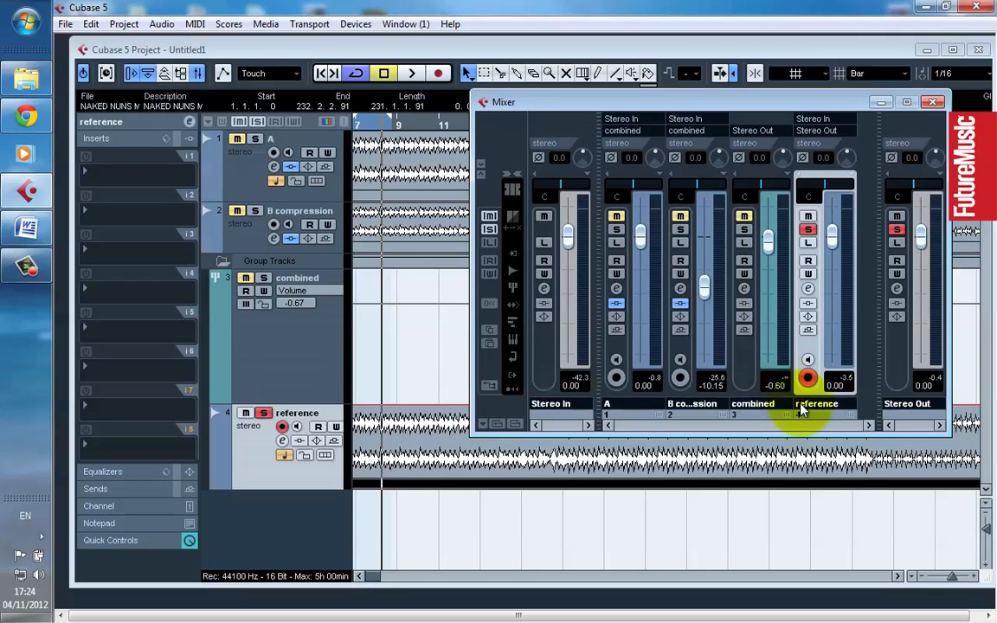
Play the loop and compare the level-matched combined mix with the reference by toggling the reference's solo in the mixer
key("space")
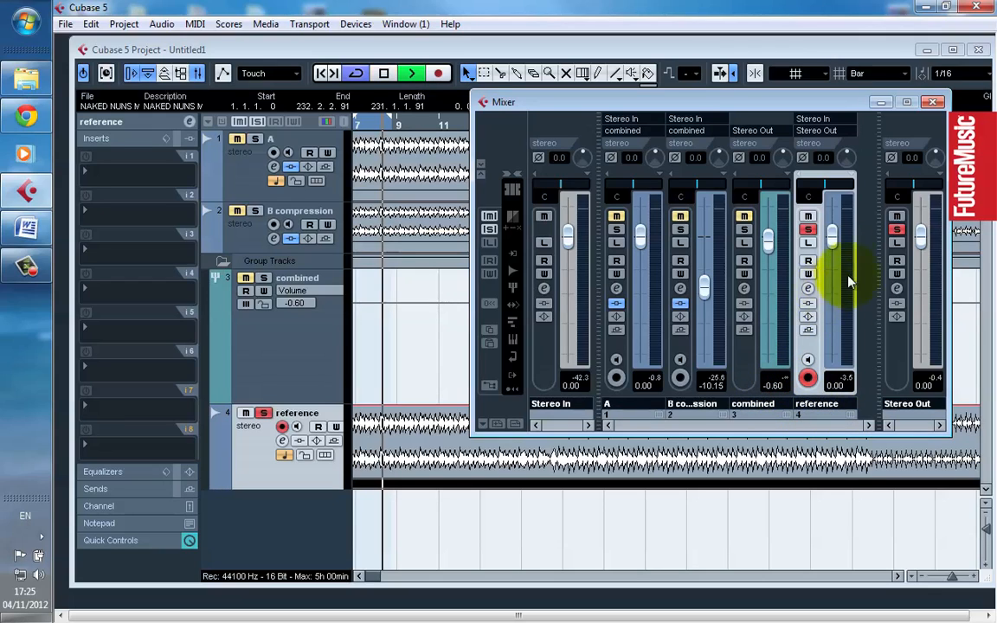
left_click(809, 230)
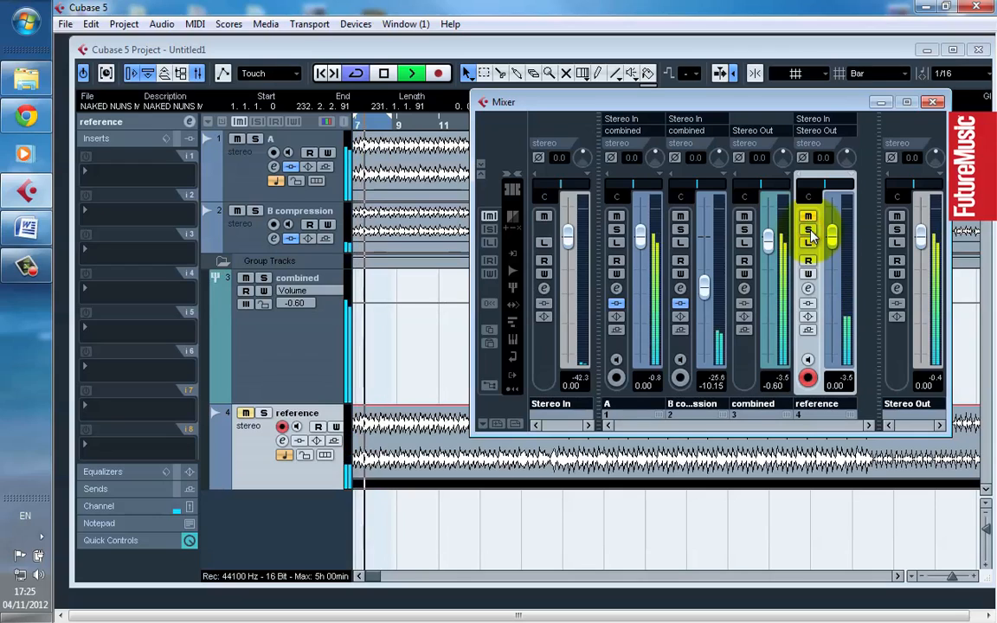
left_click(809, 229)
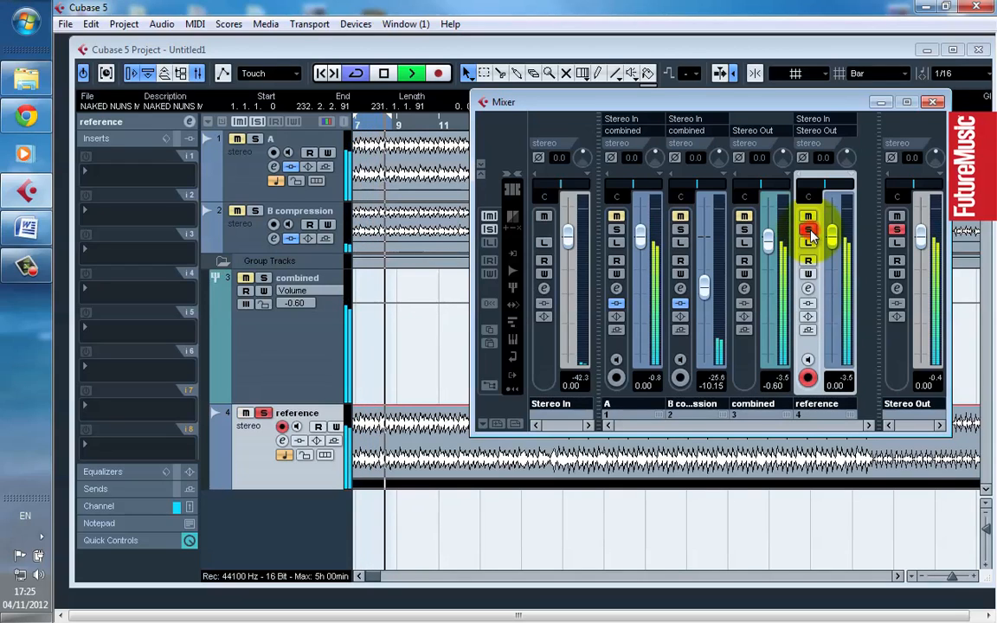
left_click(383, 73)
key("space")
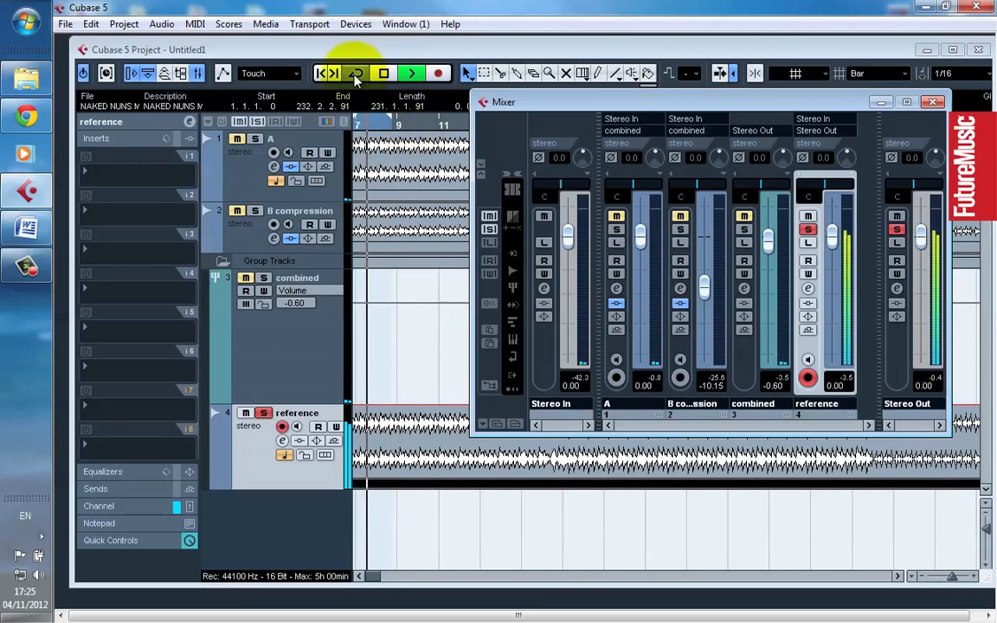
left_click(808, 230)
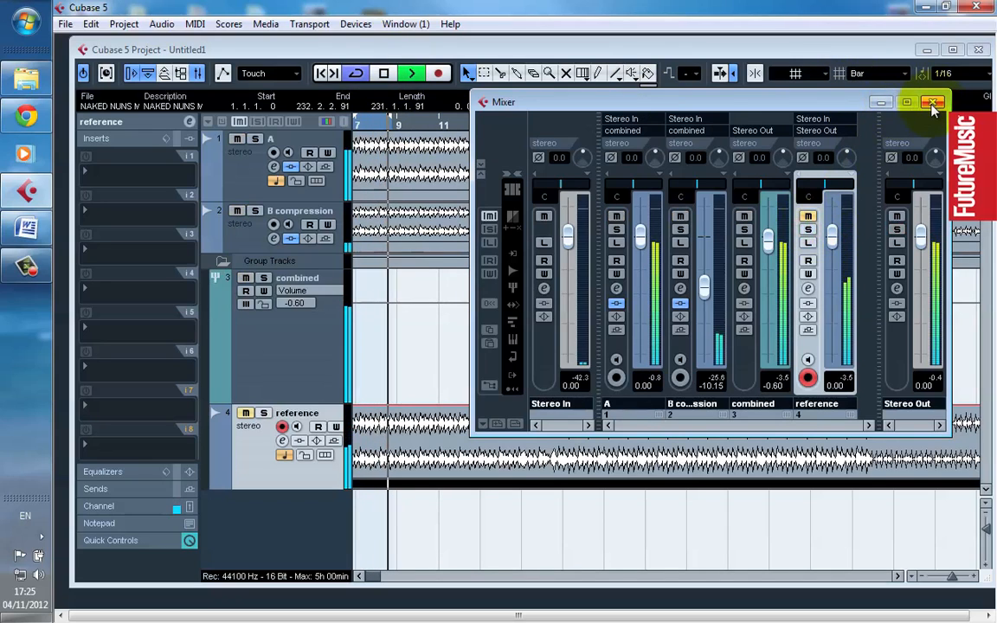
Close the mixer, extend the playback loop to about bar 28 and compare both versions by toggling the reference track's solo
left_click(934, 102)
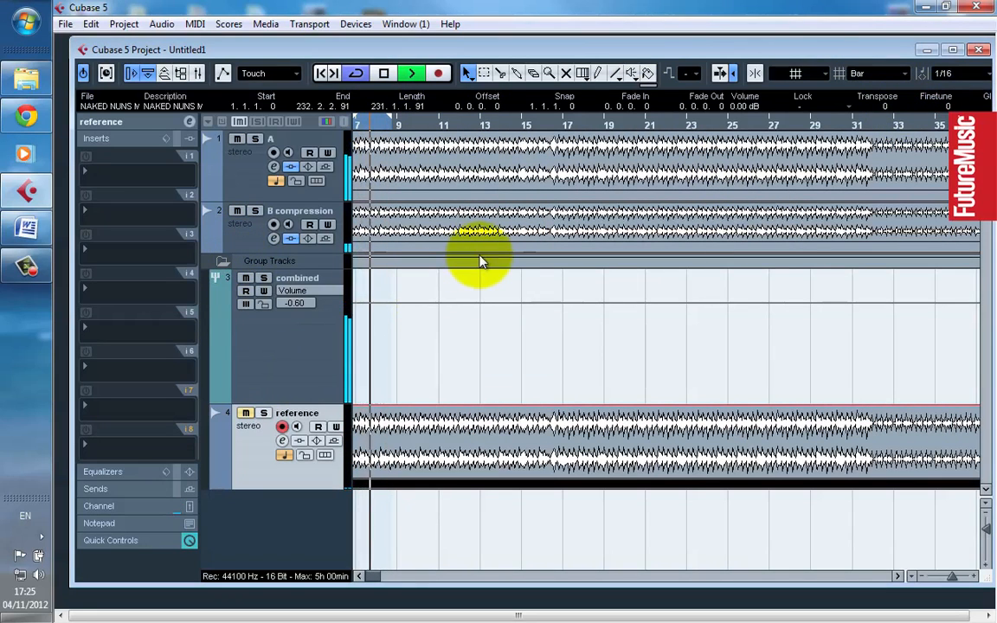
left_click_drag(639, 149, 793, 156)
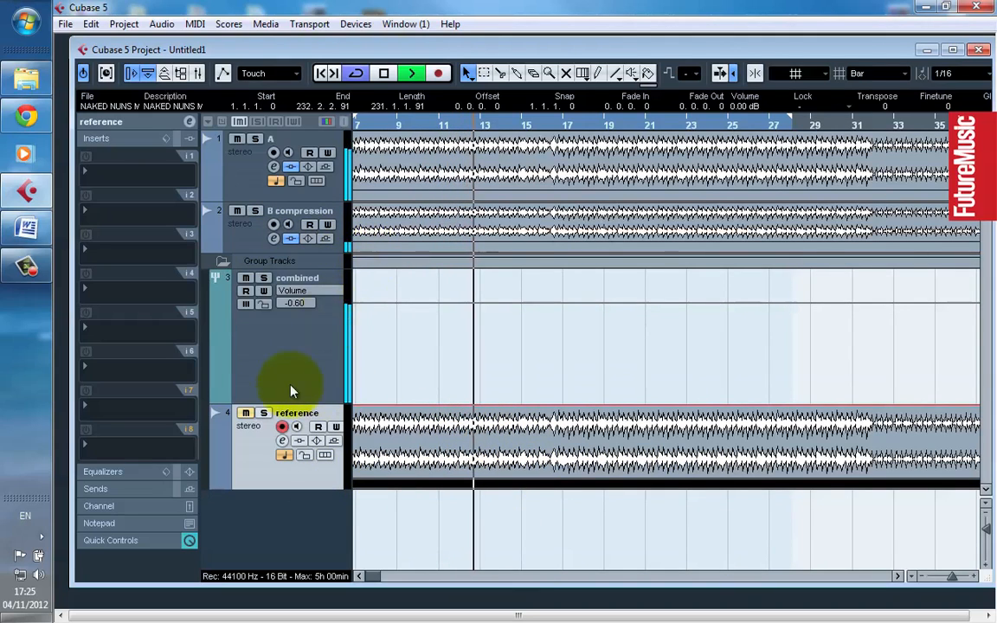
left_click(264, 414)
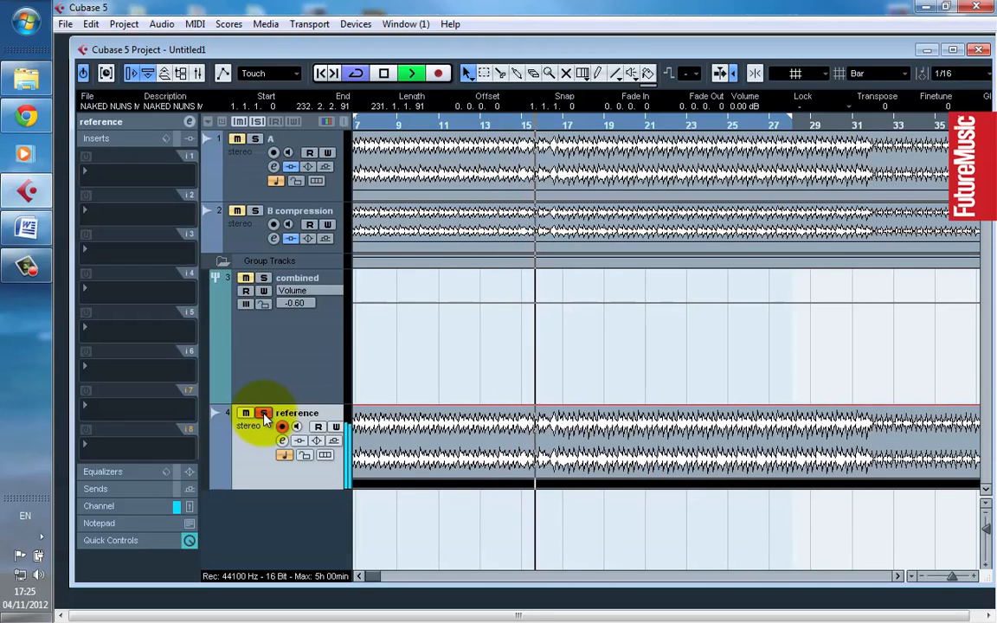
left_click(264, 414)
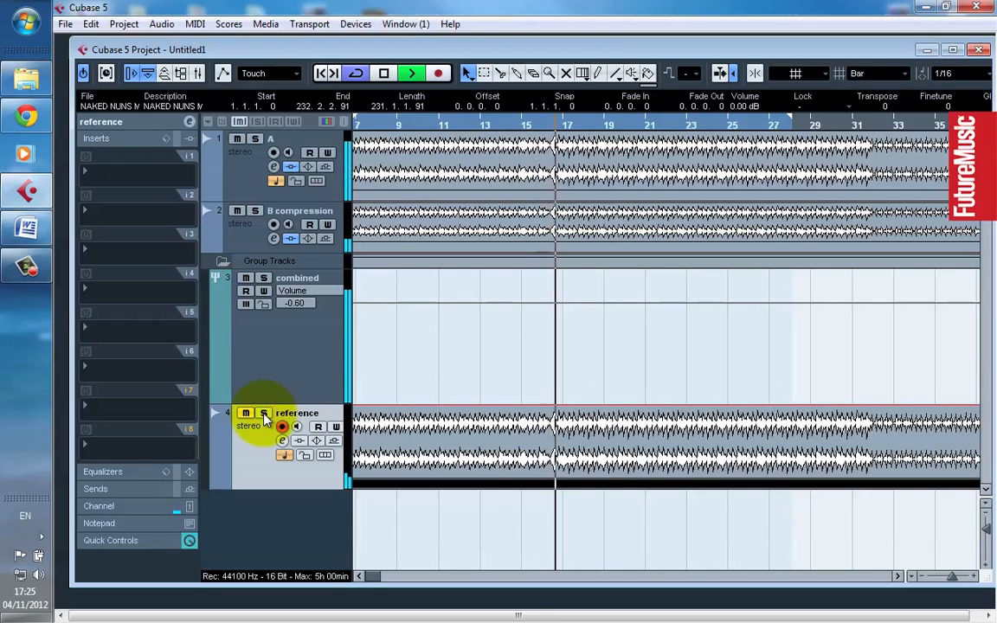
left_click(264, 414)
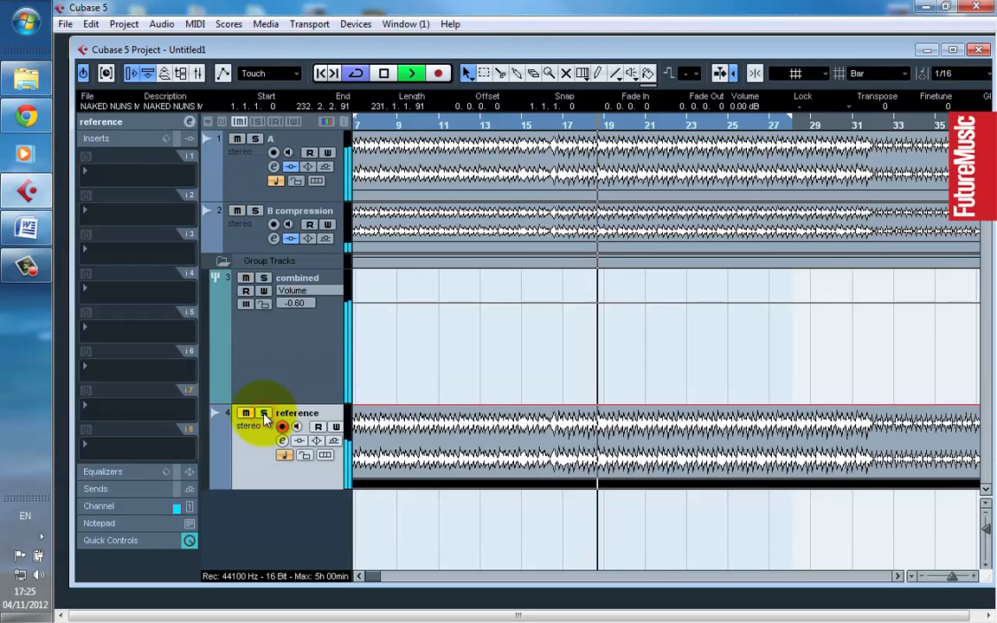
Unsolo the reference, stop playback and review the Compressor settings on the B compression track
left_click(265, 416)
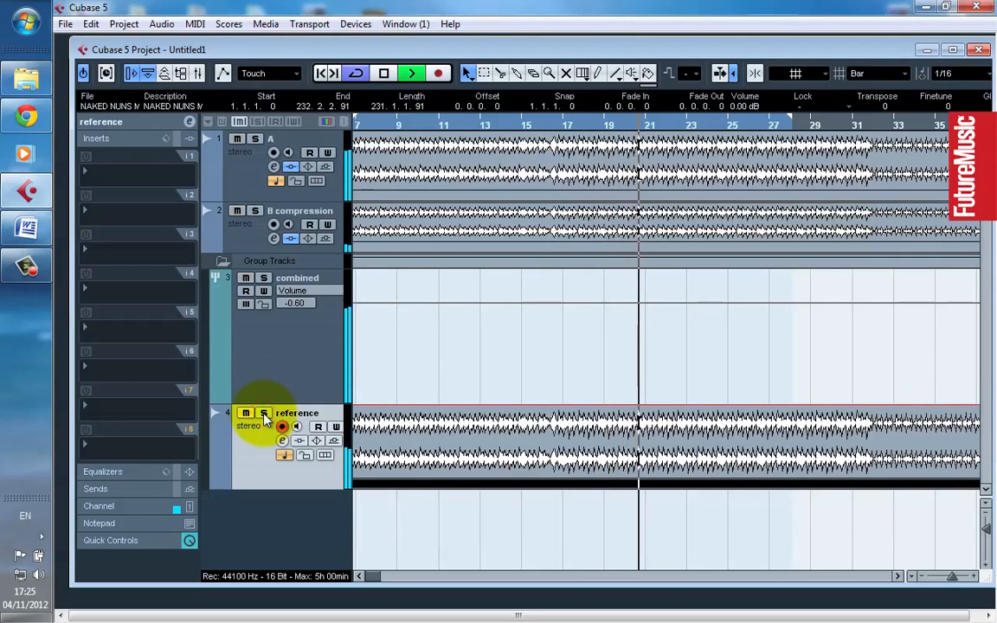
key("space")
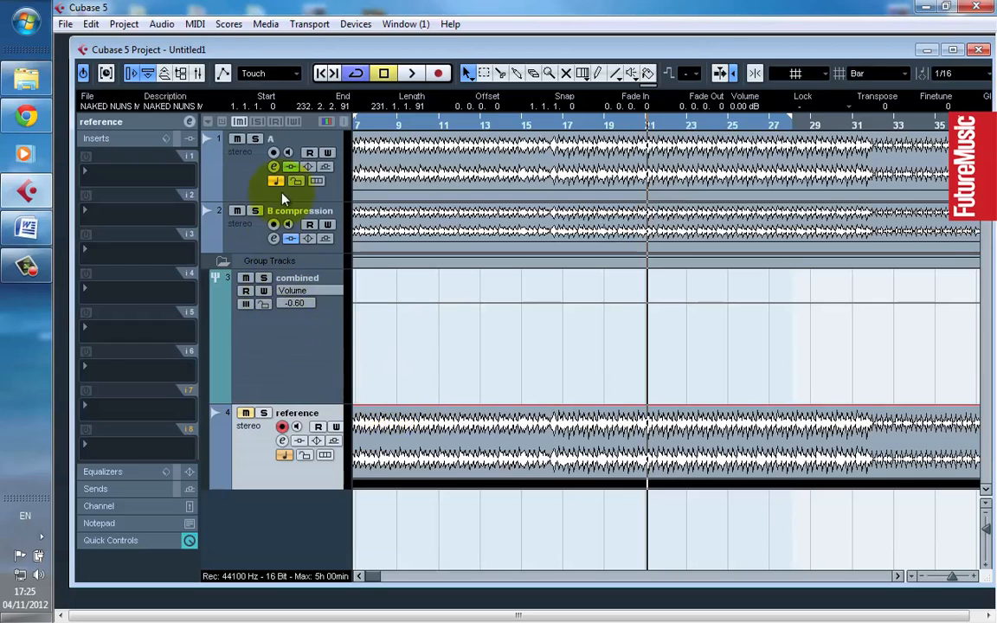
left_click(293, 215)
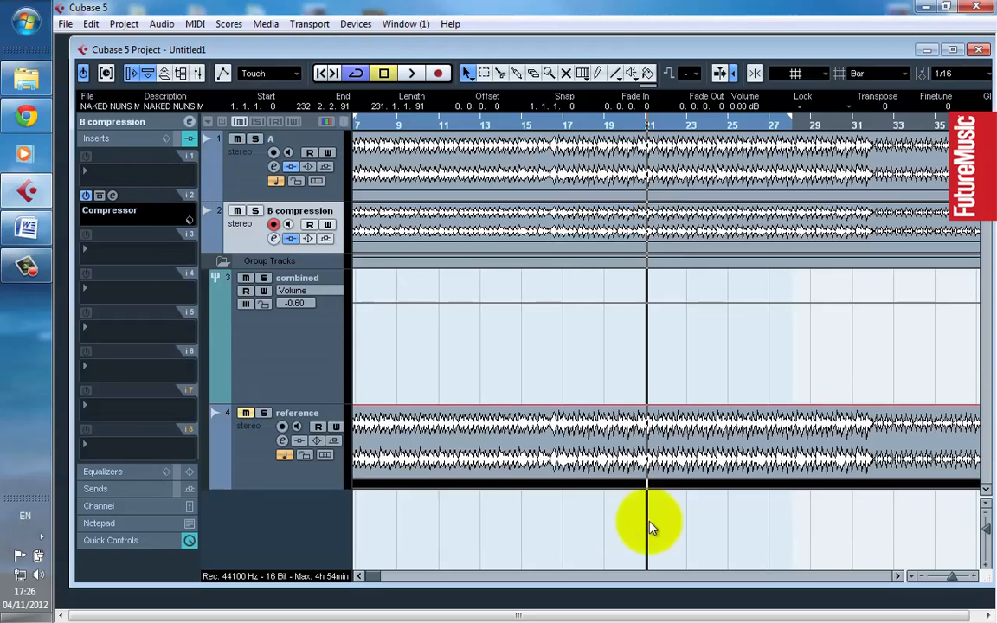
left_click_drag(953, 574, 935, 567)
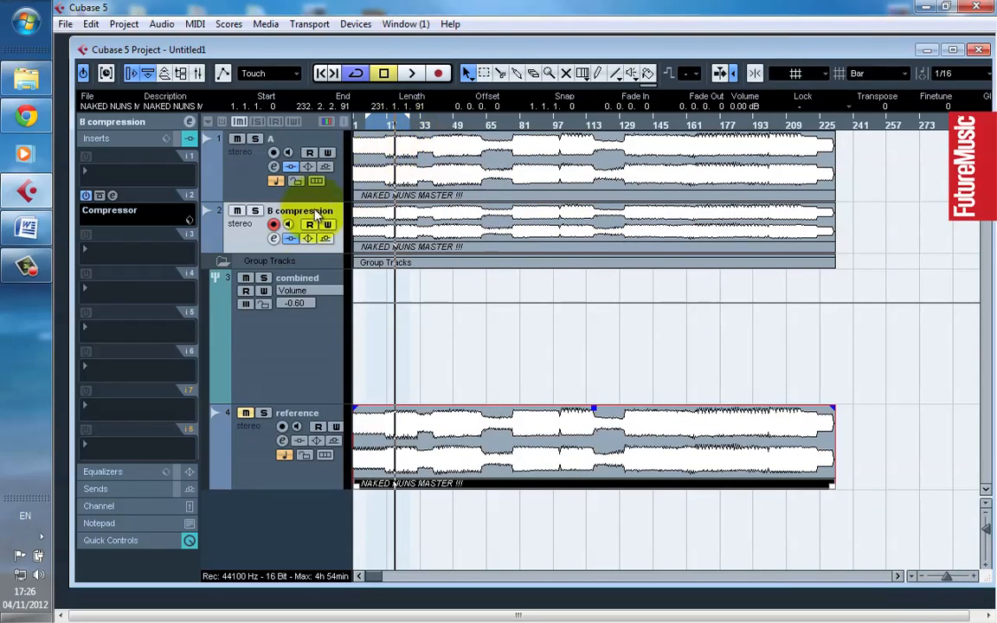
left_click(113, 197)
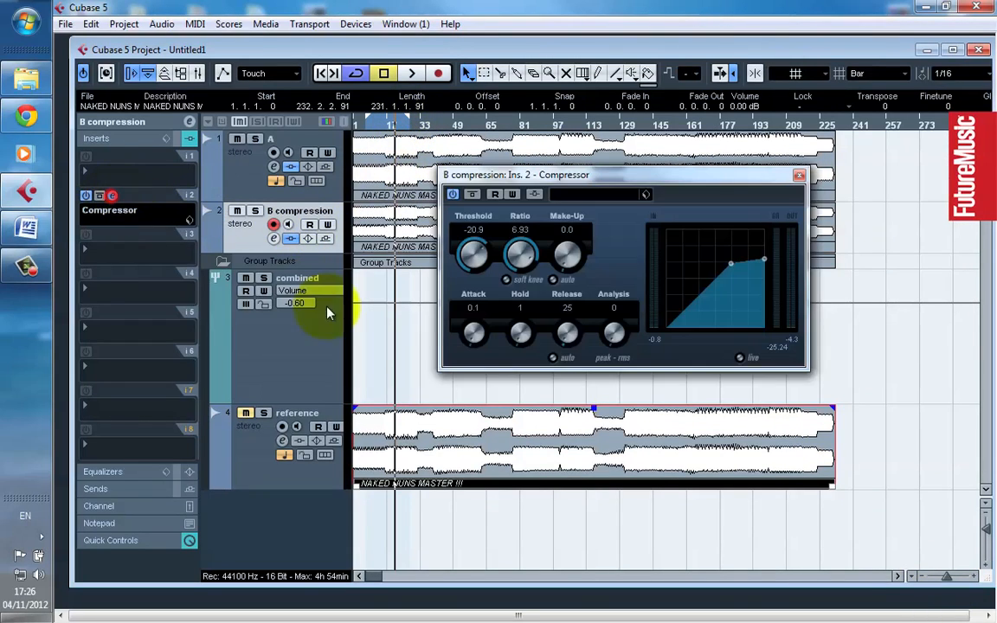
left_click(798, 178)
Raise the B compression channel's fader to -5.37 in the mixer and start playback
key("F3")
left_click_drag(708, 327, 703, 268)
key("space")
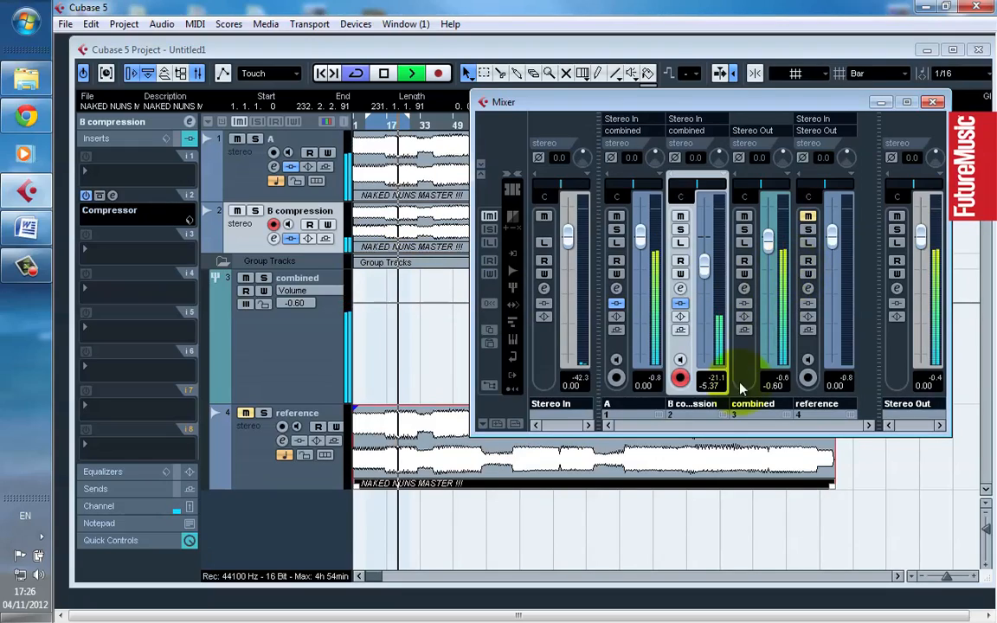
Shorten the playback loop to a brief section at bar 7 and solo the reference in the mixer to compare peak levels
key("F3")
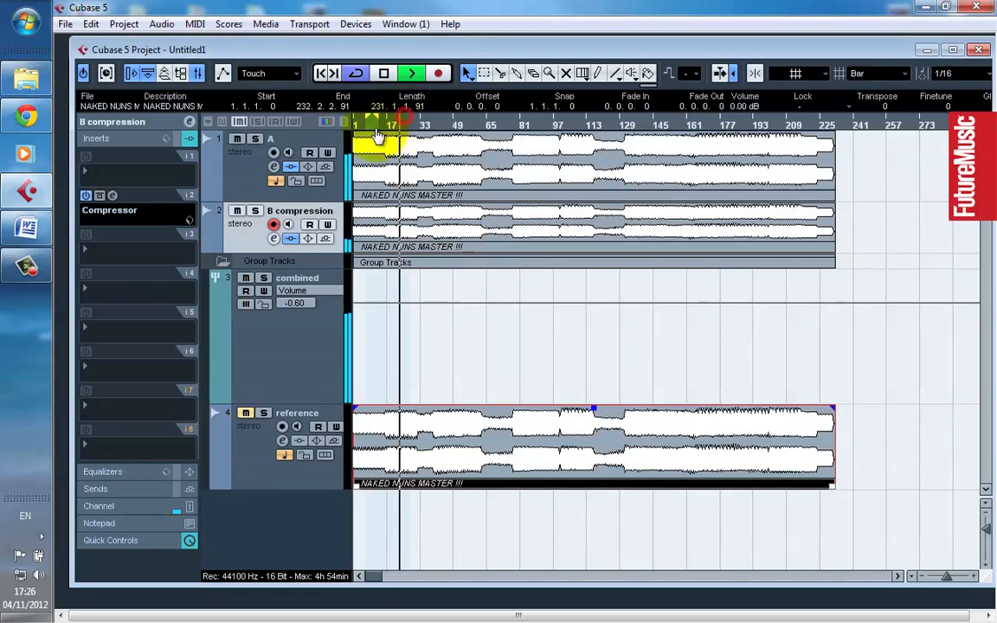
left_click_drag(367, 126, 365, 179)
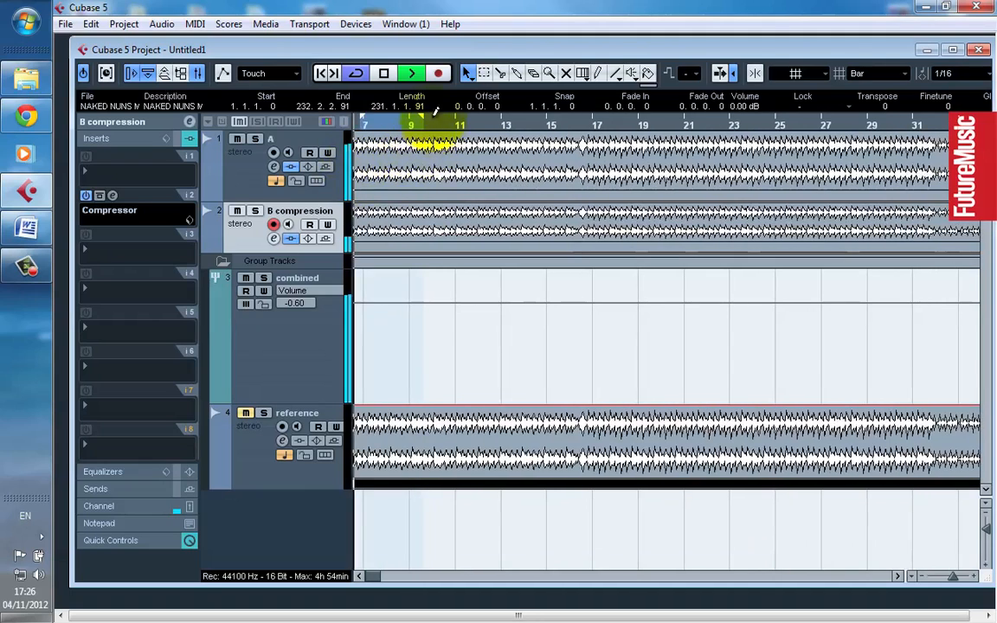
key("F3")
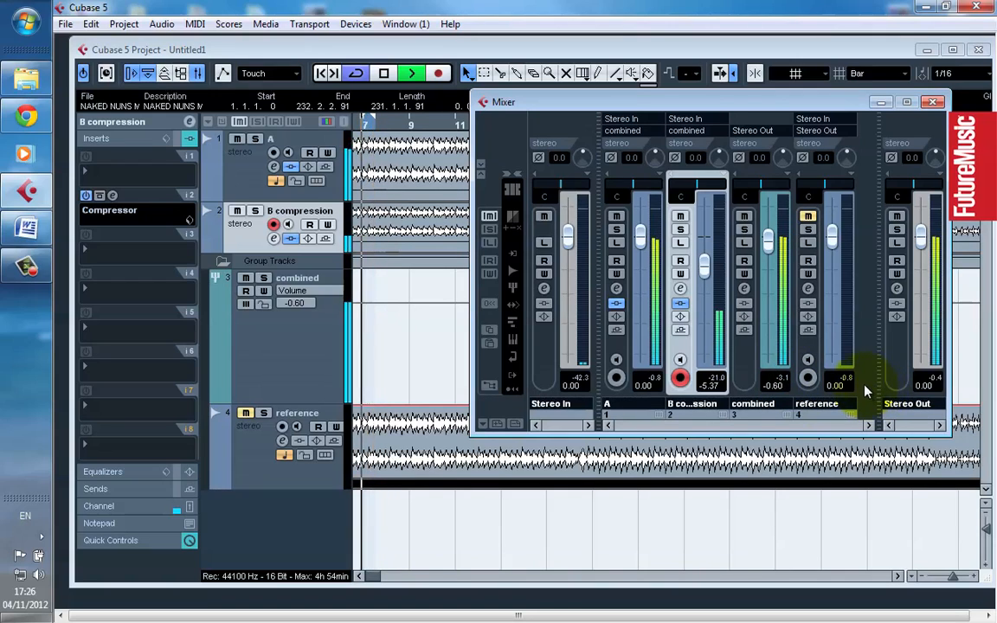
left_click(808, 230)
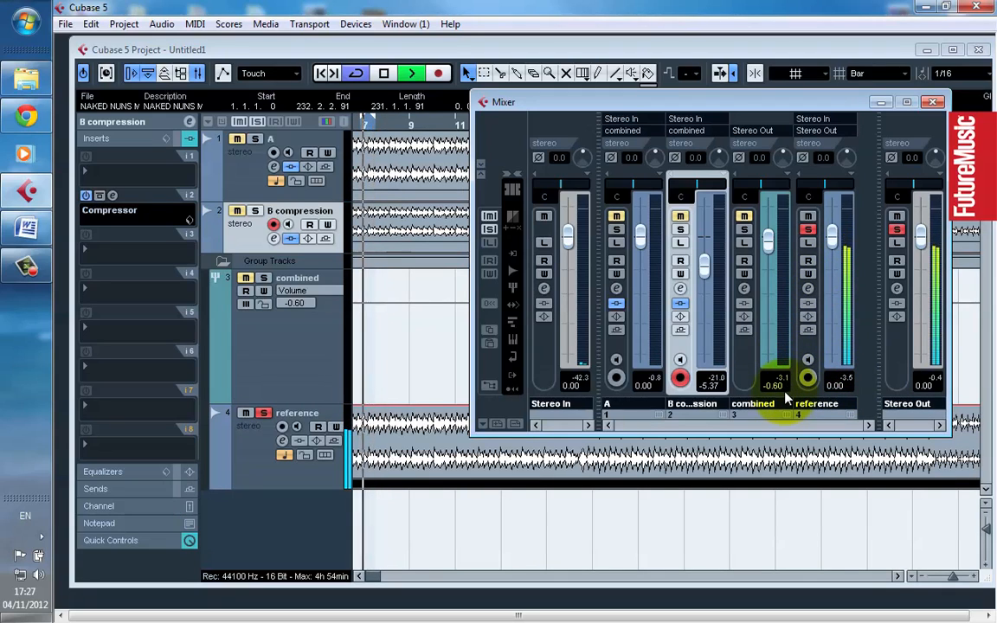
Lower the combined channel's fader to -1.02 and reset its peak reading
left_click(769, 247)
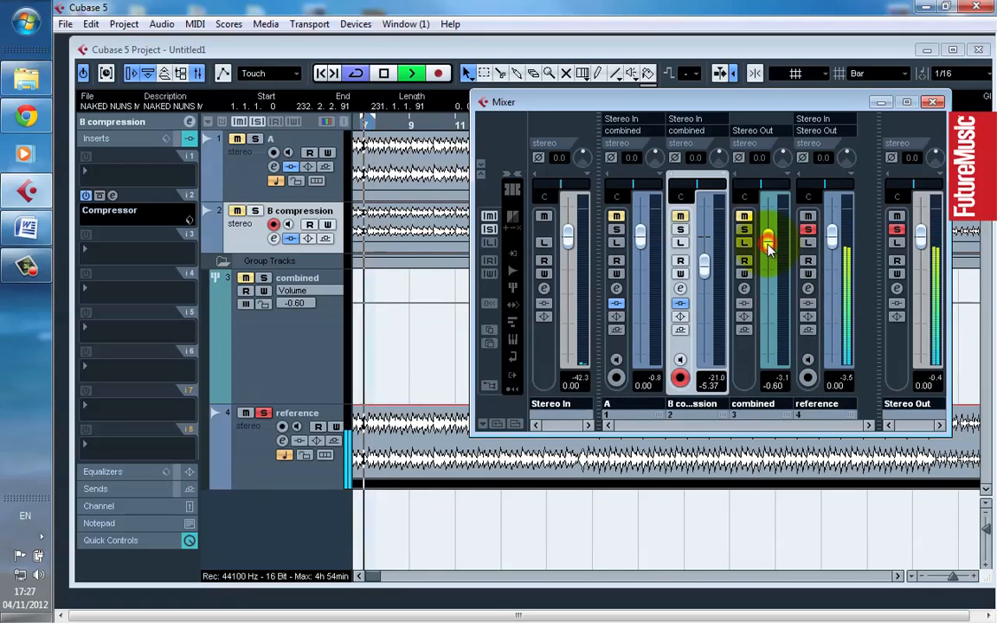
left_click_drag(770, 247, 769, 252)
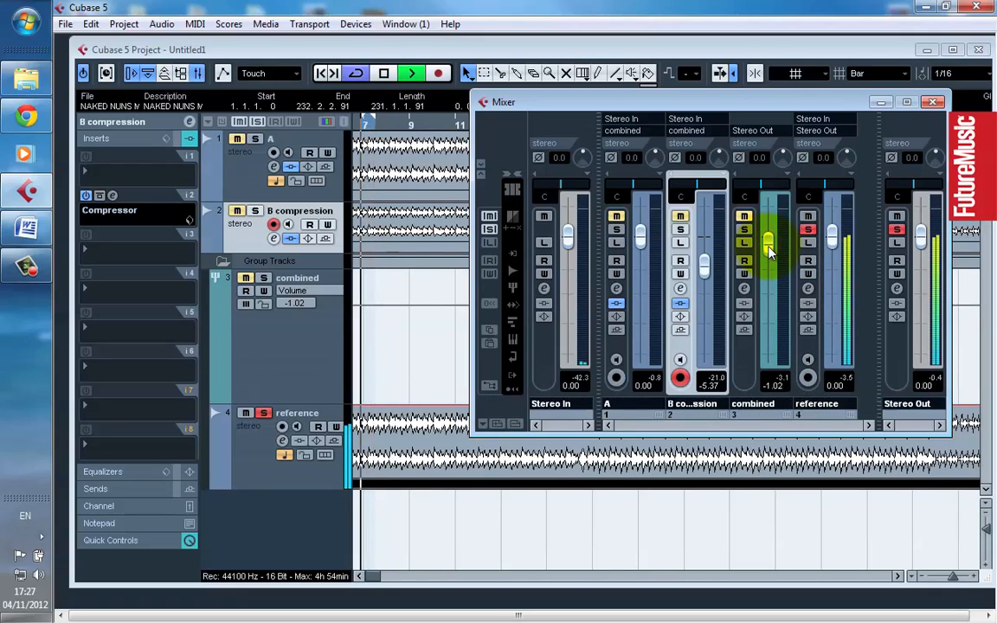
left_click(782, 386)
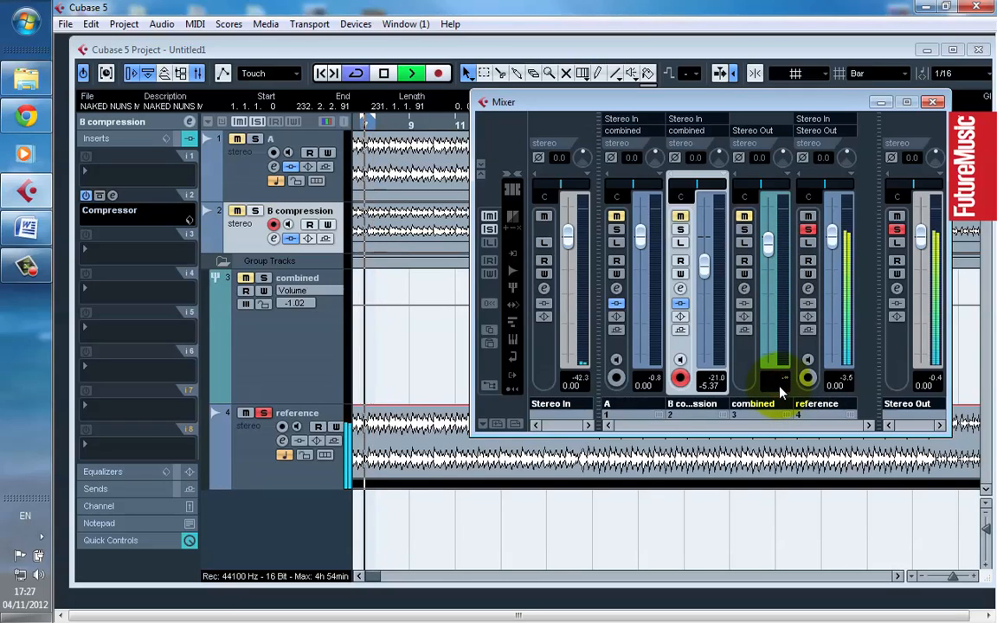
Set the combined channel's level to 1.00 and check it against the reference by toggling the reference's solo
type("1")
key("Return")
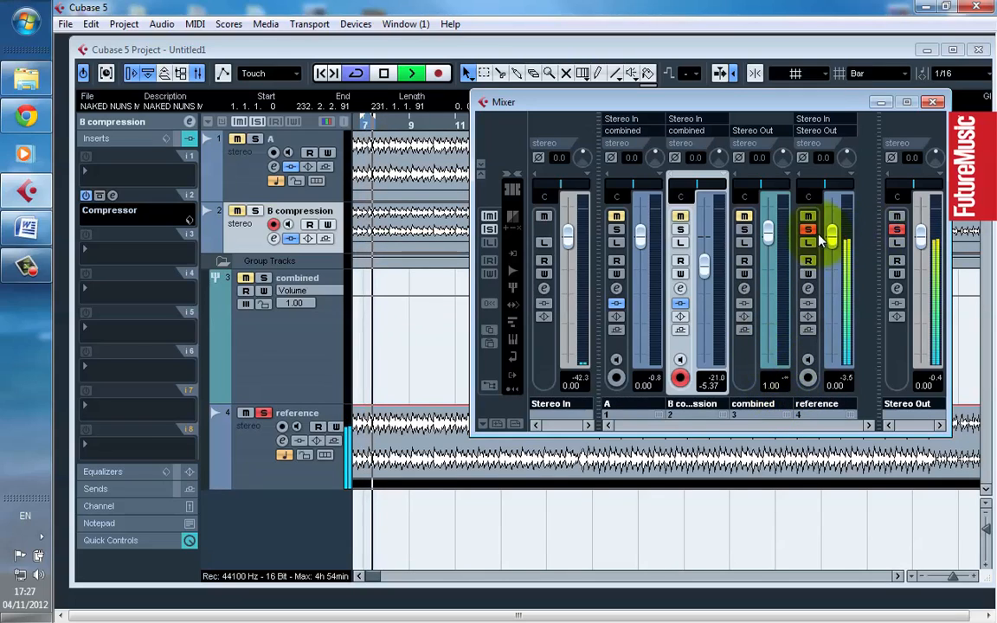
left_click(808, 229)
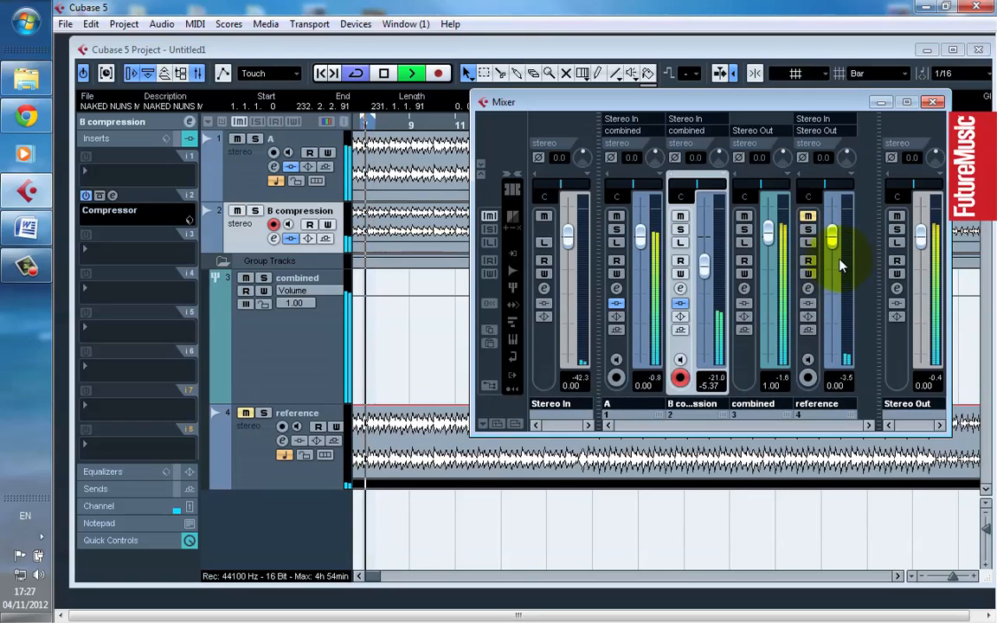
left_click(810, 231)
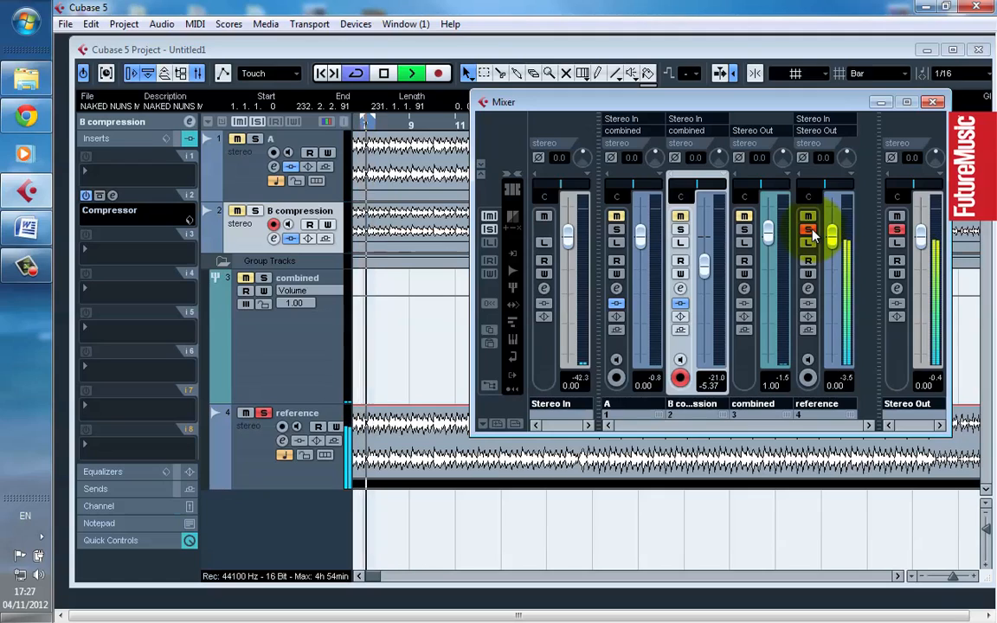
left_click(811, 230)
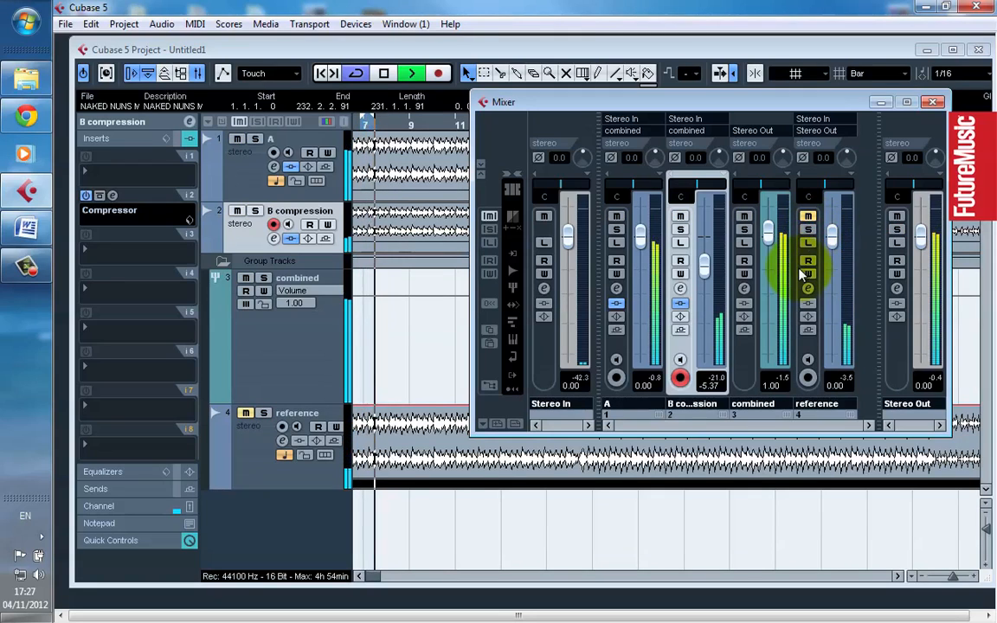
Set the combined channel's level to -1.00 and check its peak against the soloed reference
left_click(767, 381)
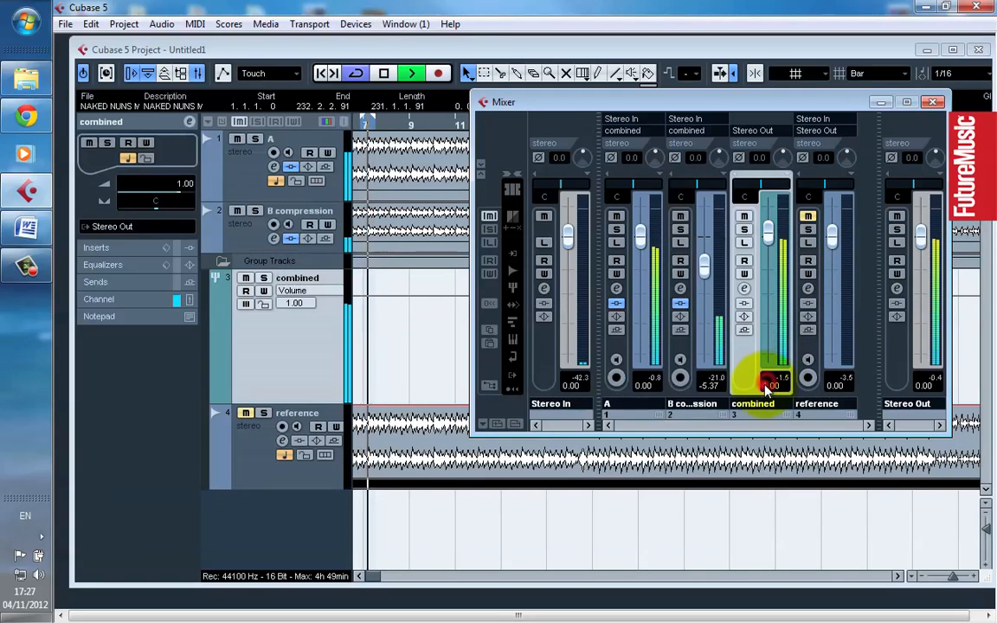
double_click(765, 388)
type("-1")
key("Return")
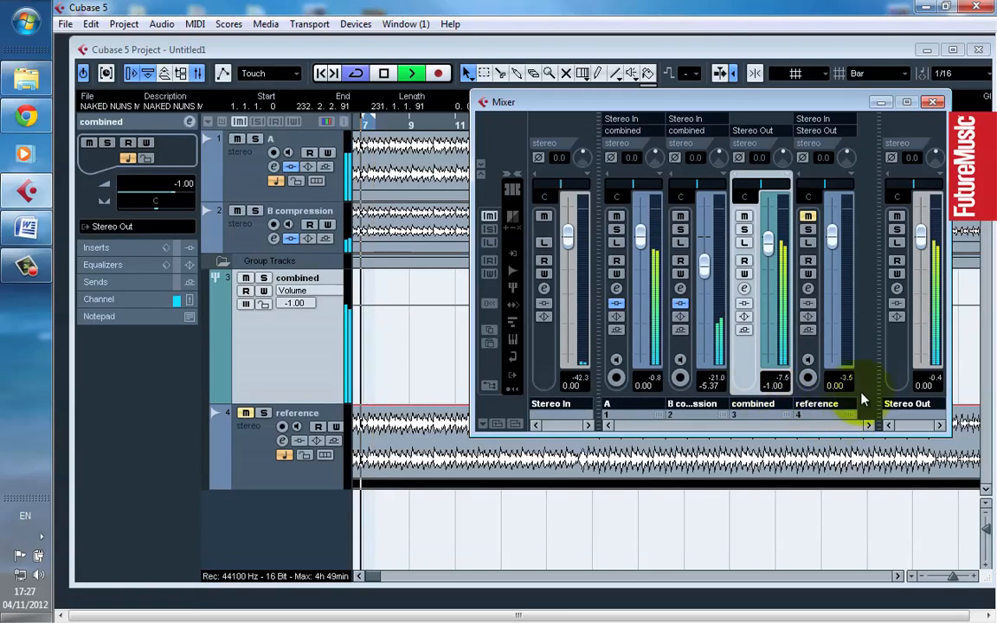
left_click(808, 230)
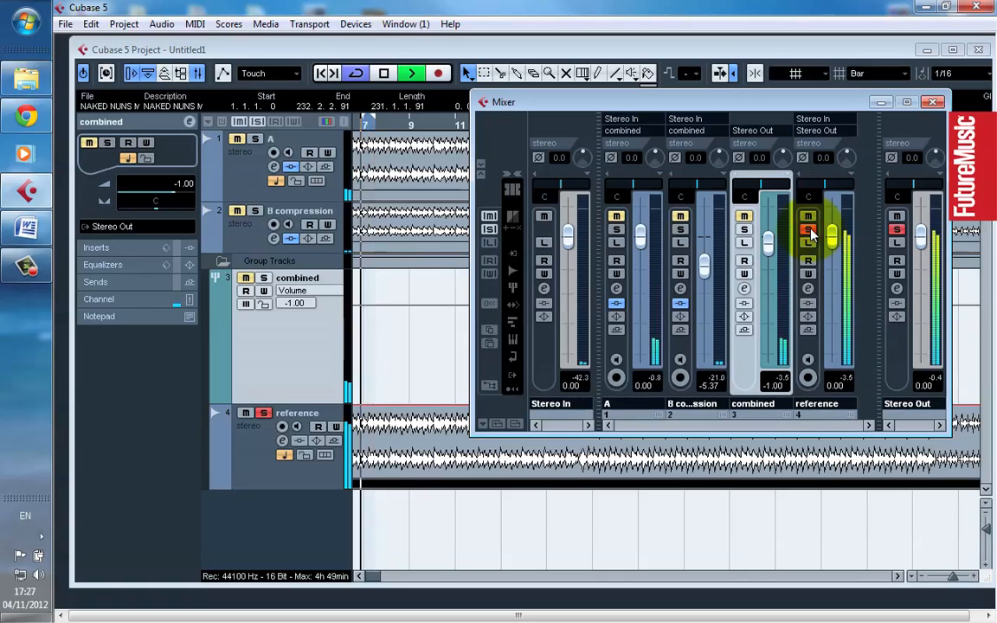
Close the mixer, extend the playback loop to about bar 15 and compare both versions by toggling the reference track's solo
left_click(934, 102)
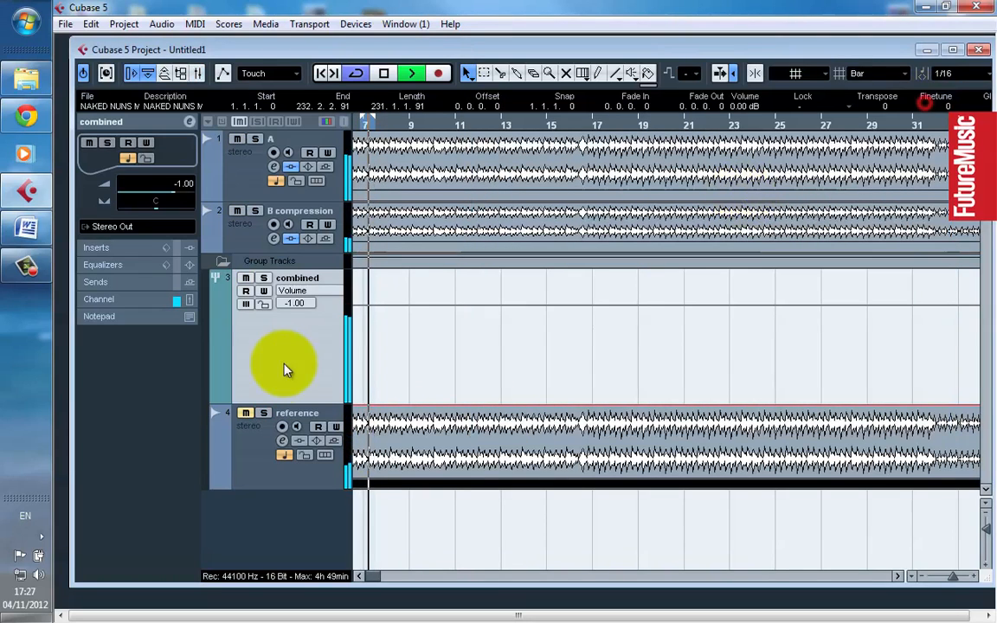
left_click(265, 413)
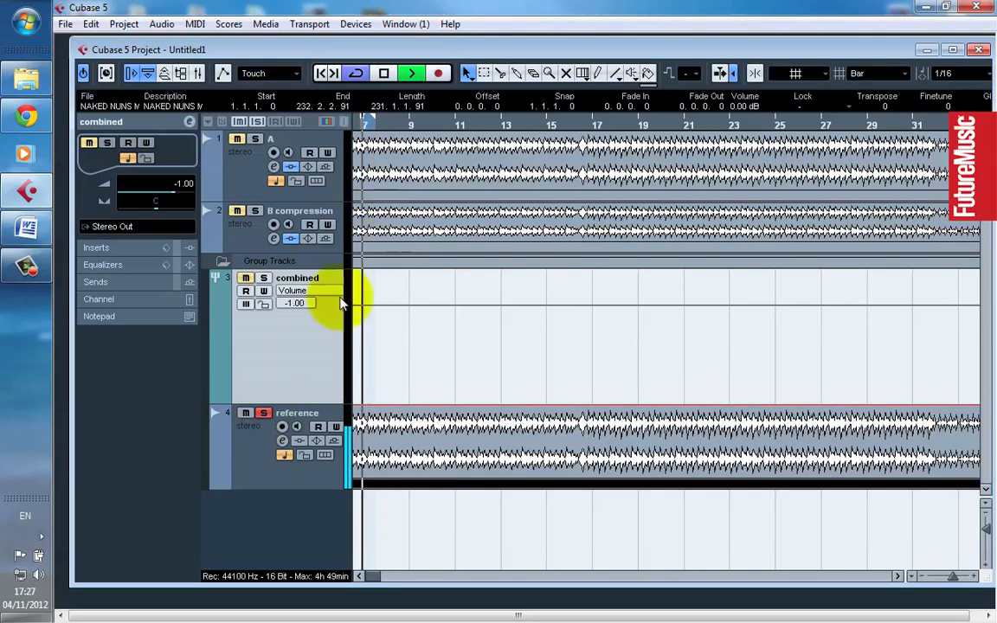
left_click_drag(375, 129, 544, 129)
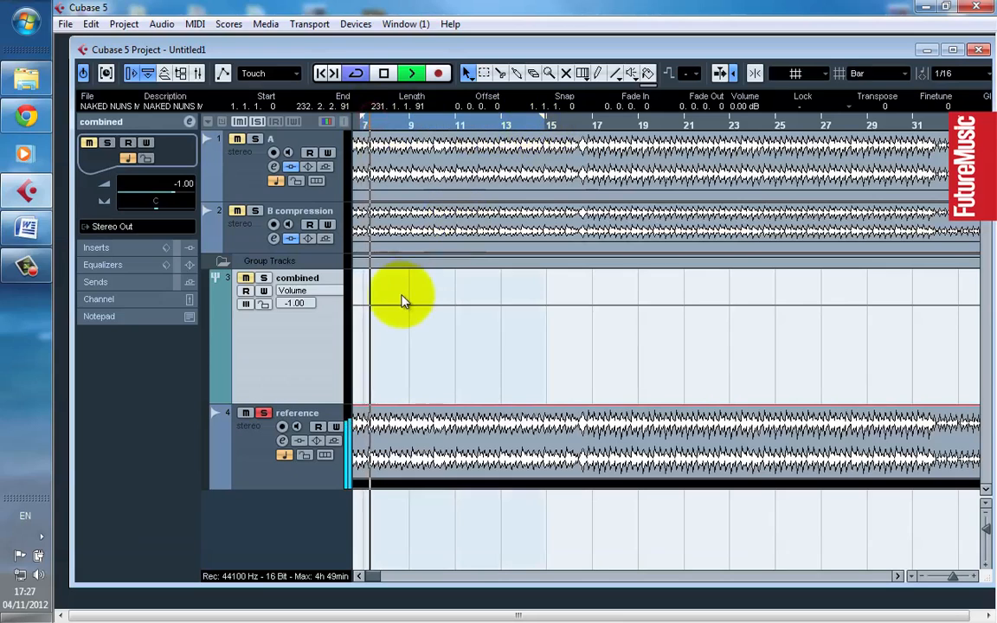
left_click(264, 415)
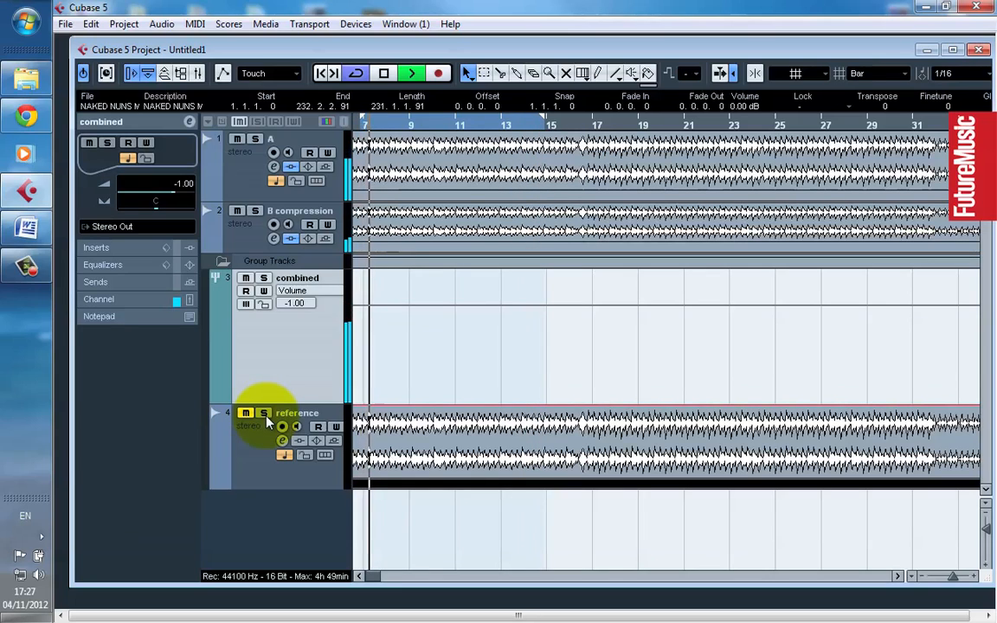
left_click(265, 416)
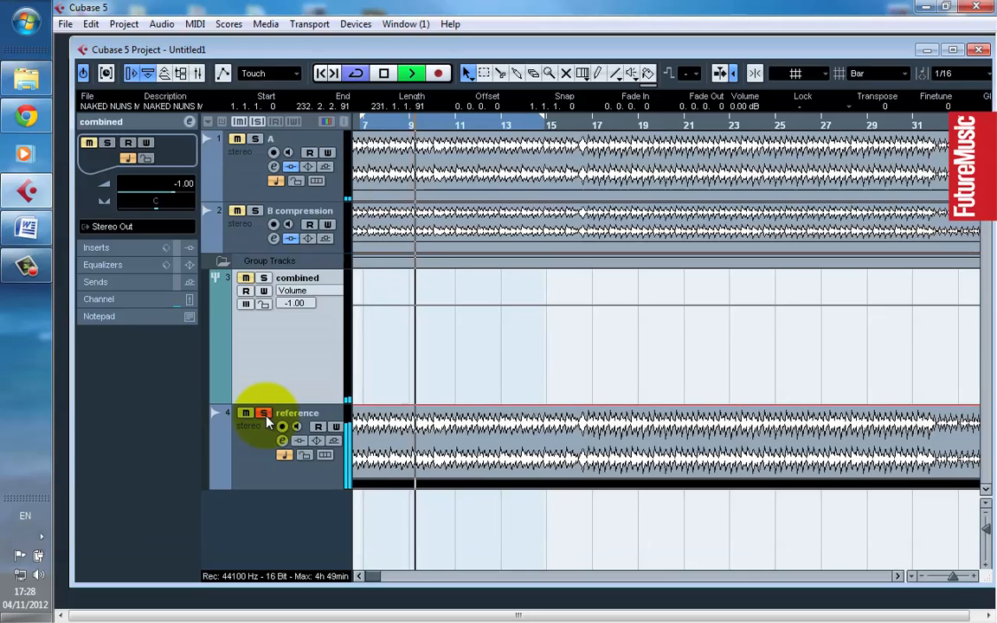
left_click(265, 415)
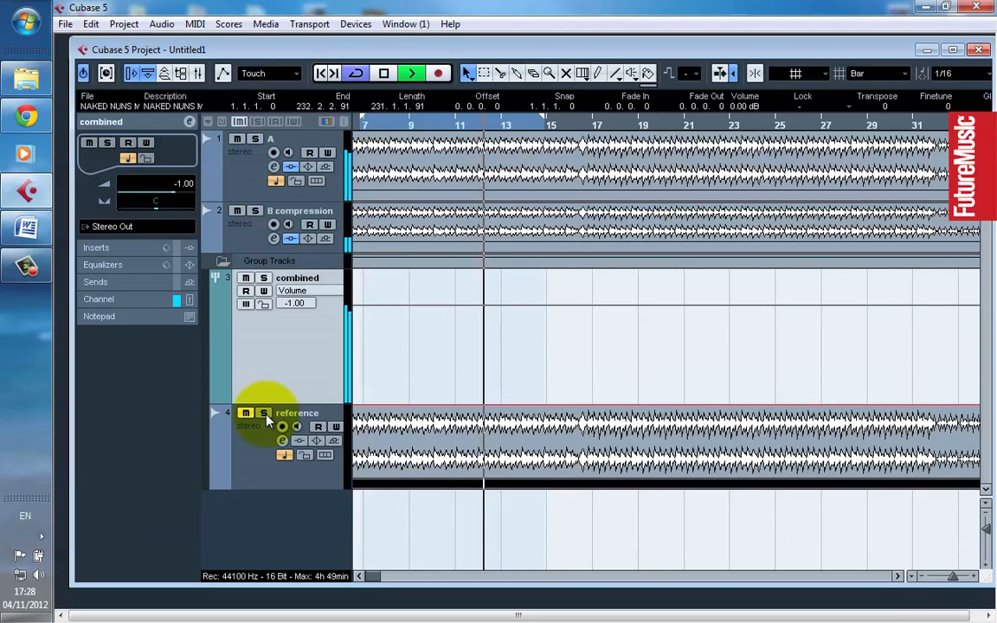
left_click(264, 415)
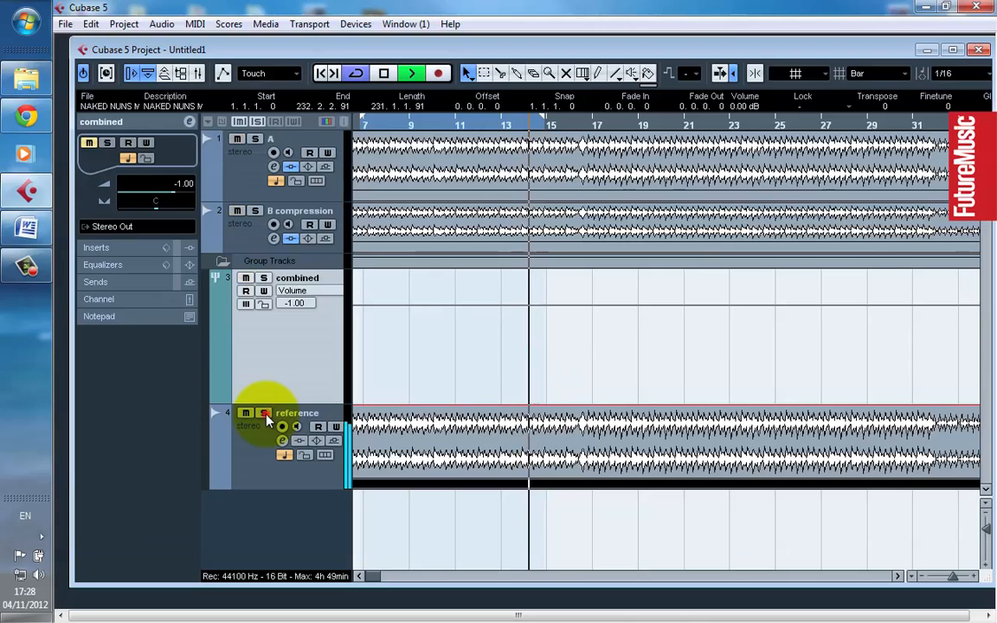
left_click(264, 415)
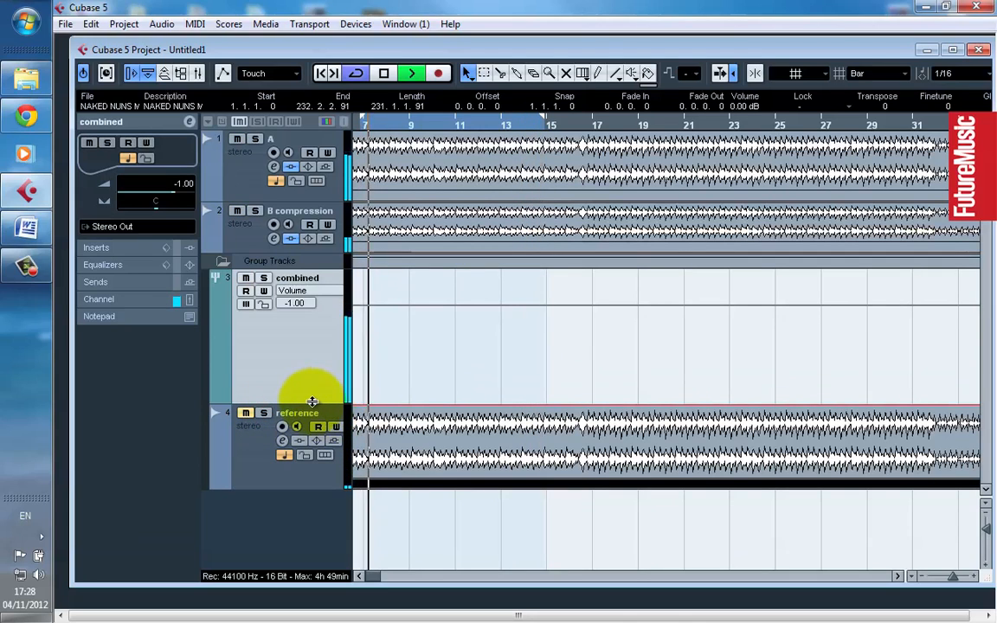
Stop playback and set the loop range to run from about bar 23 to bar 49
left_click_drag(543, 128, 739, 128)
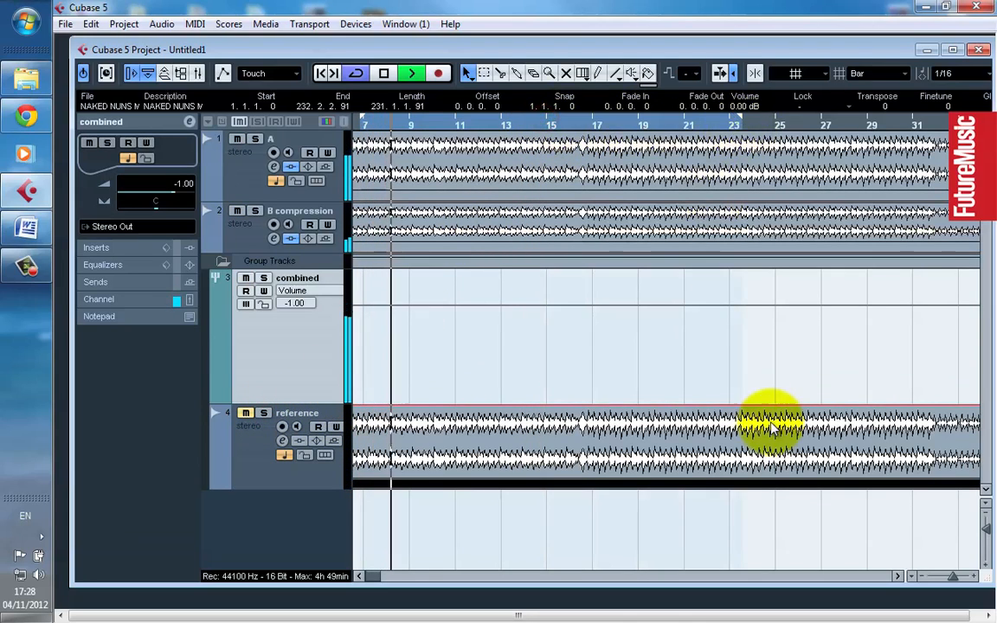
left_click_drag(953, 578, 950, 577)
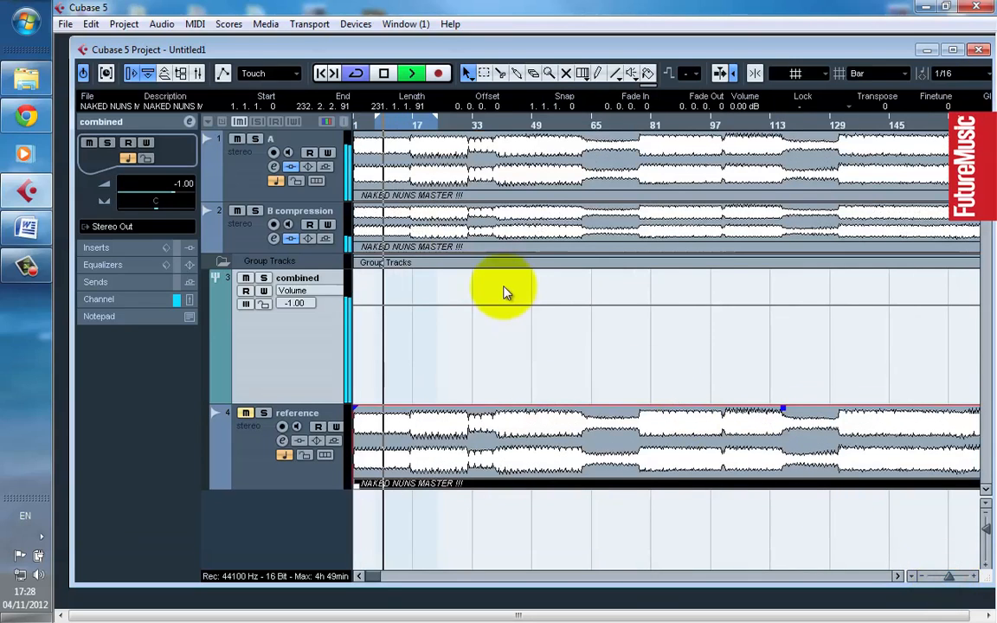
key("space")
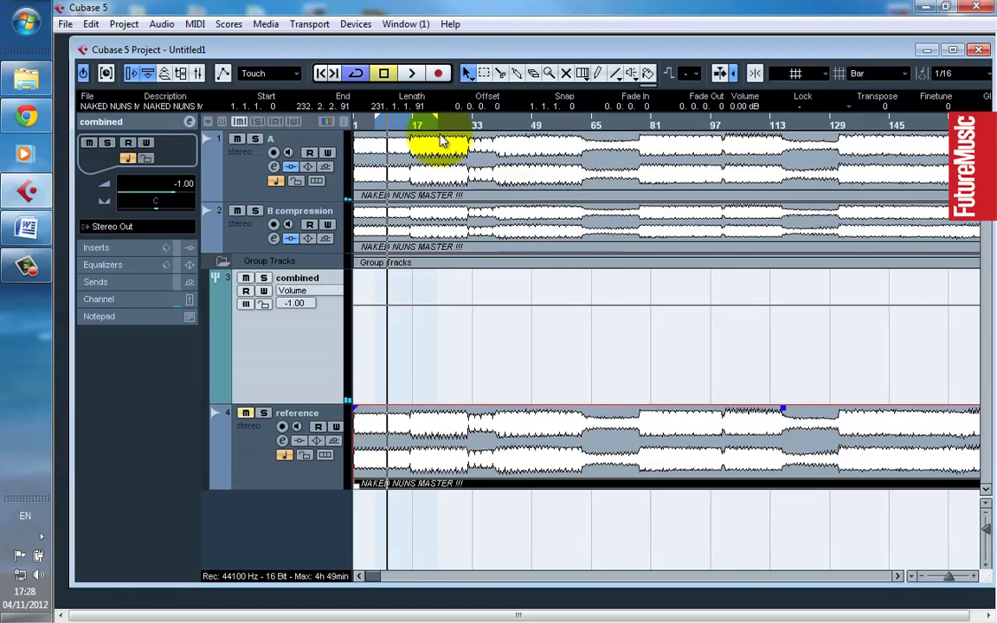
left_click_drag(439, 125, 519, 134)
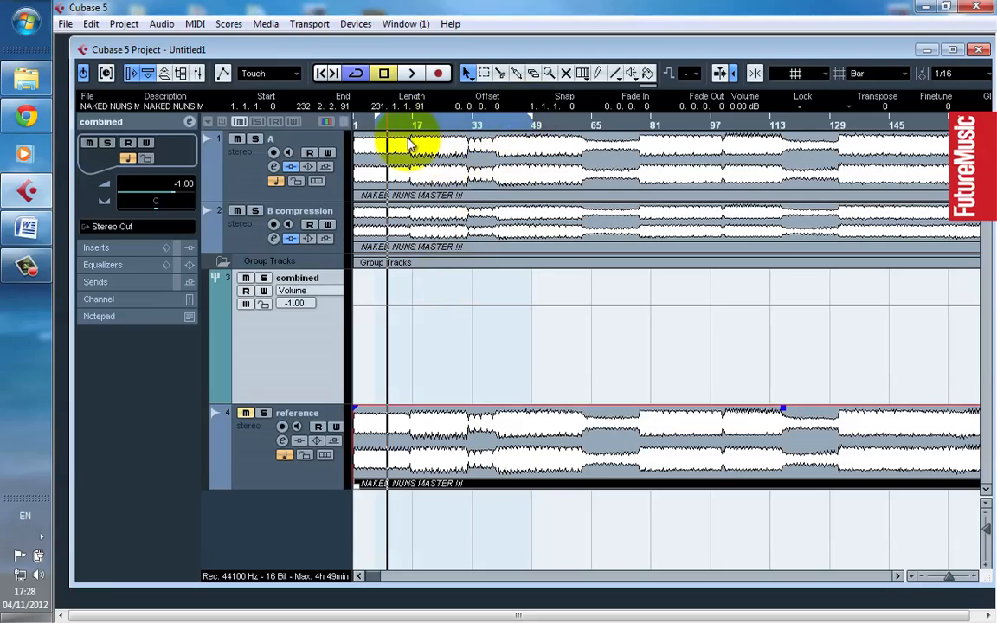
left_click_drag(378, 120, 435, 122)
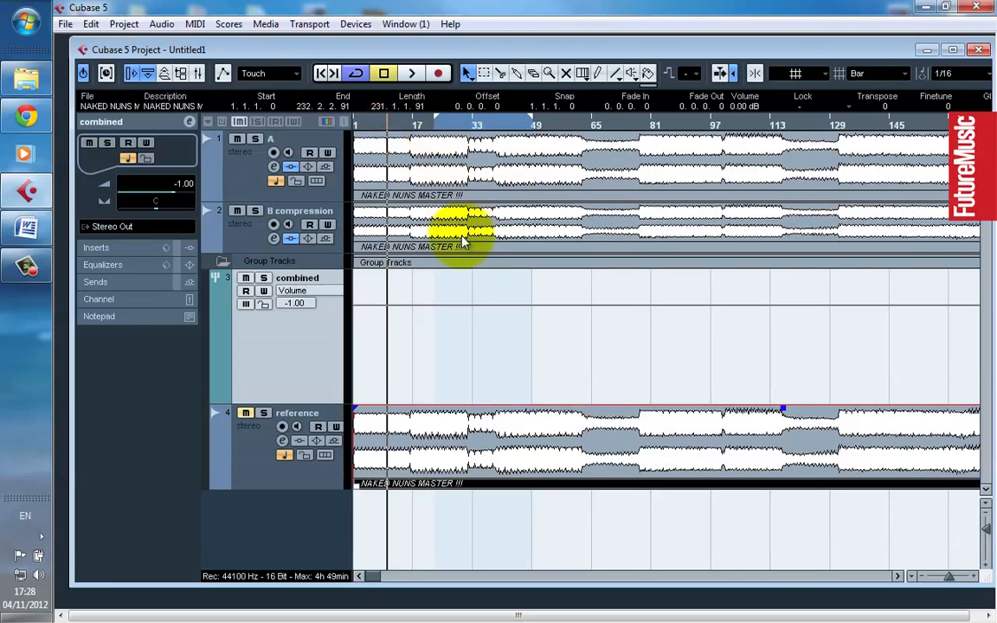
Open the mixer and reposition its window to uncover more of track A's waveform
key("F3")
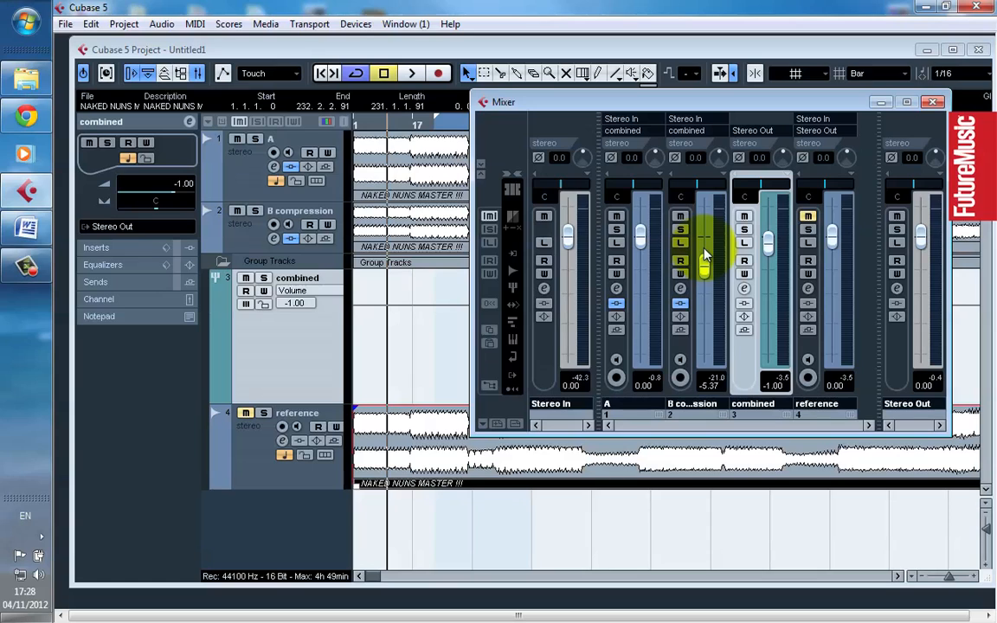
left_click_drag(702, 107, 708, 198)
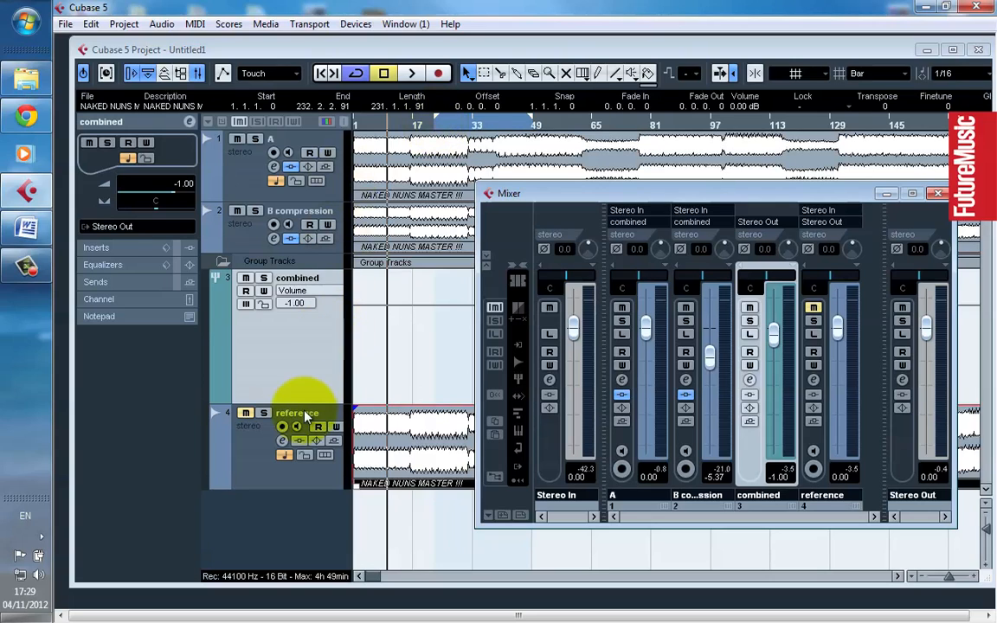
Close the mixer and display the insert slots of the combined group channel
left_click(938, 193)
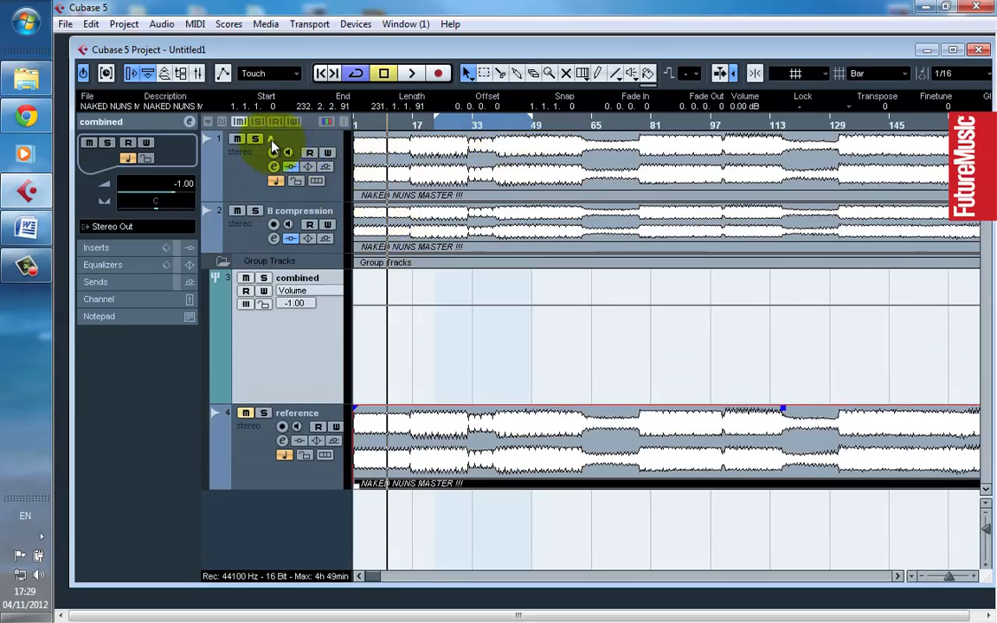
left_click(273, 213)
left_click(290, 336)
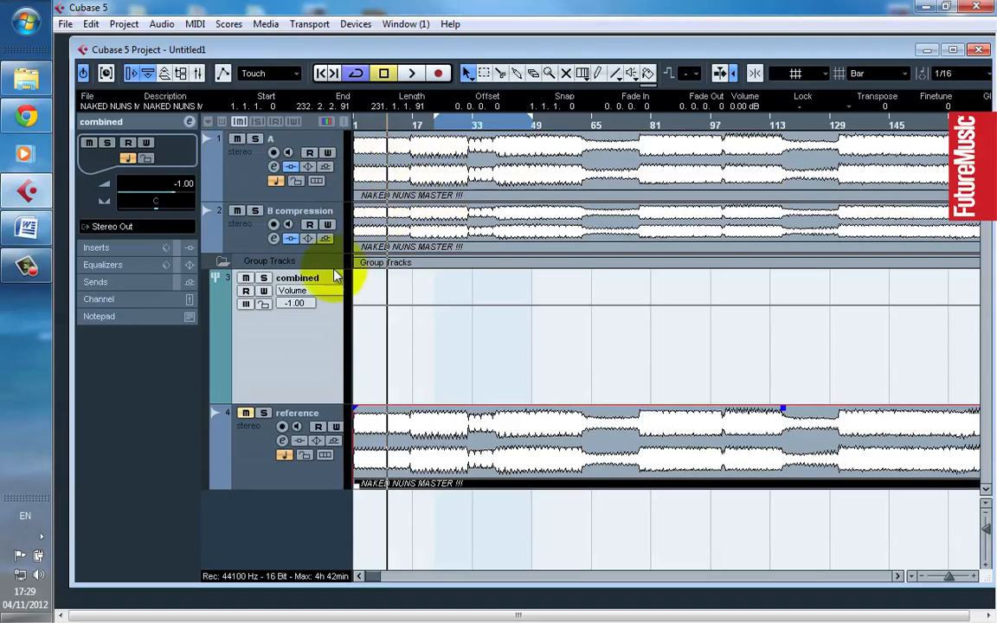
left_click(286, 368)
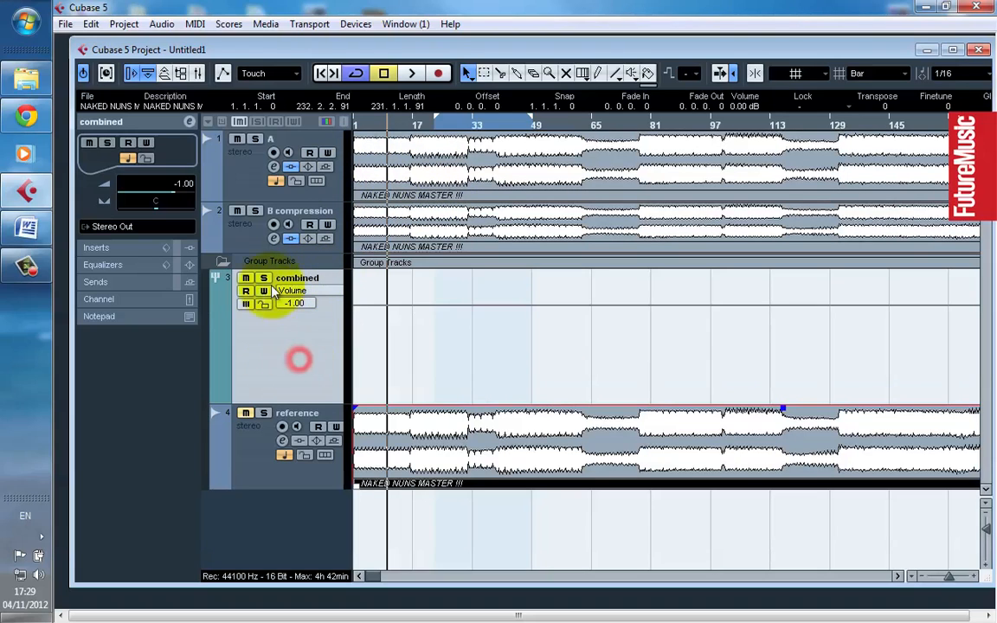
left_click(189, 251)
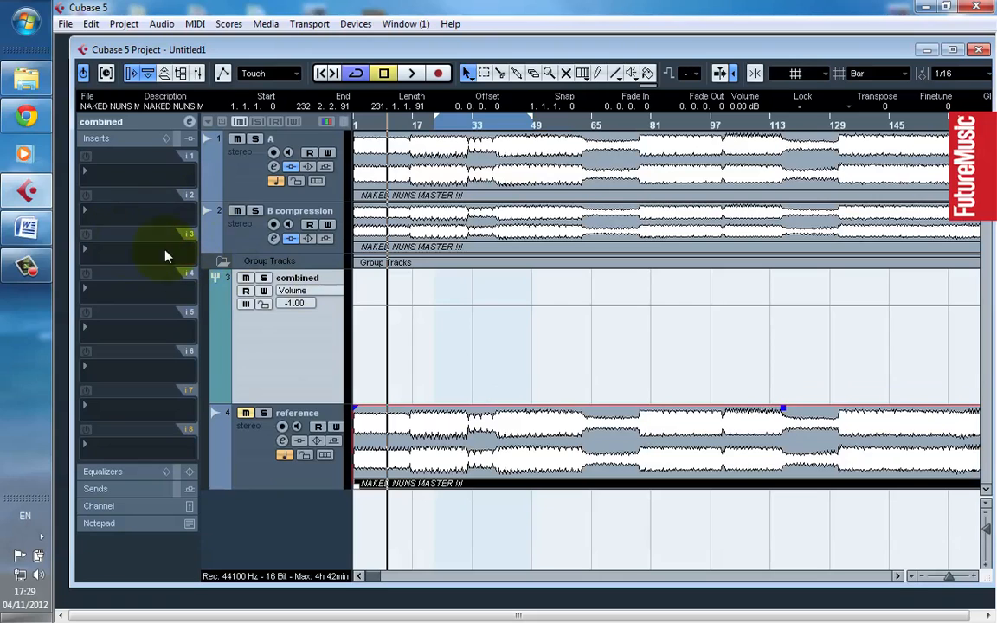
Check the inserts on tracks B compression and A, and shorten the loop range to start at about bar 41
left_click(277, 140)
left_click(278, 211)
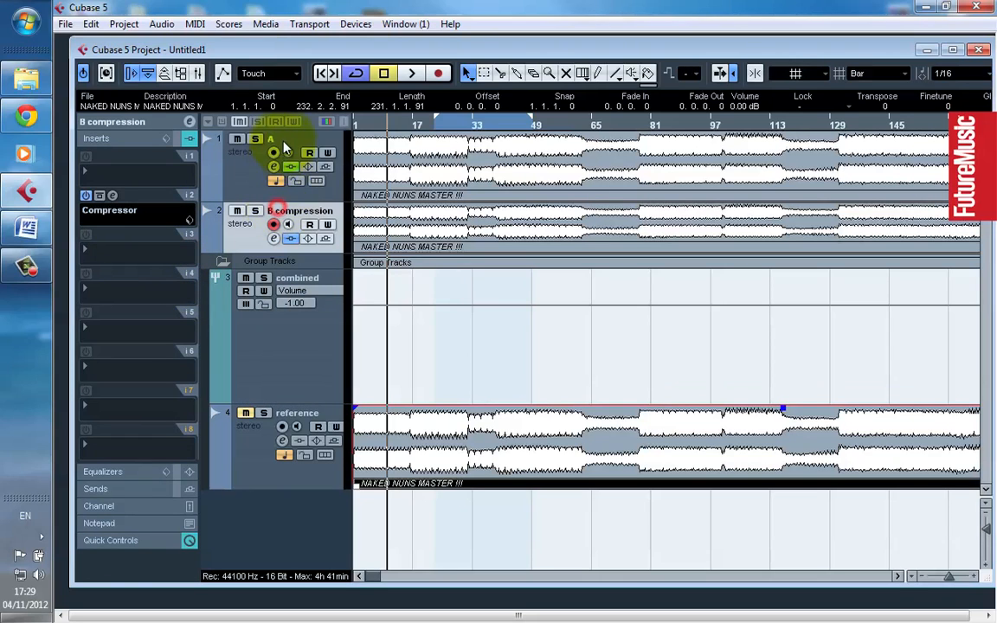
left_click(283, 140)
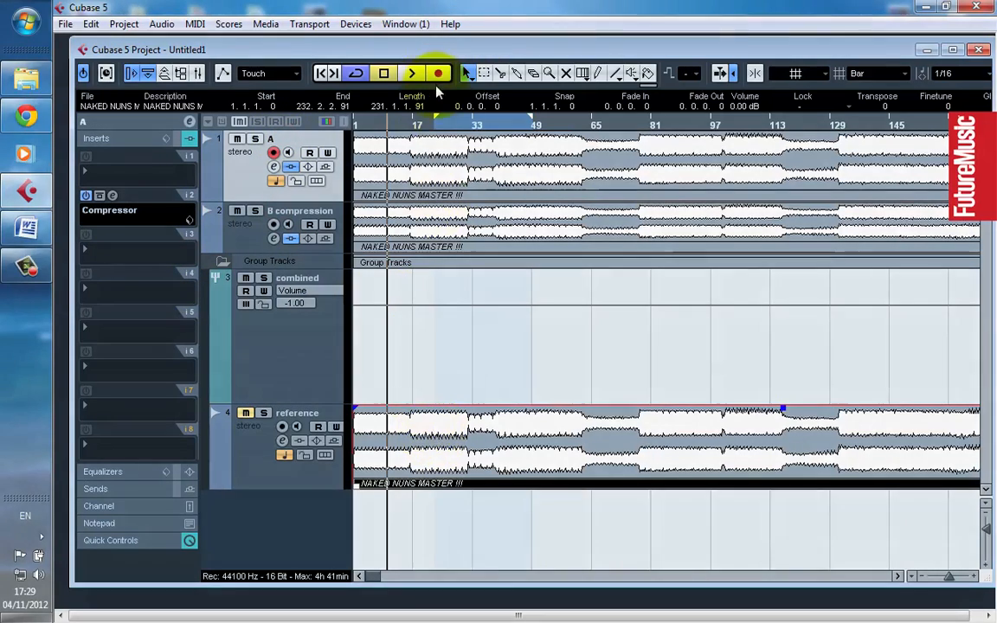
left_click_drag(434, 117, 504, 126)
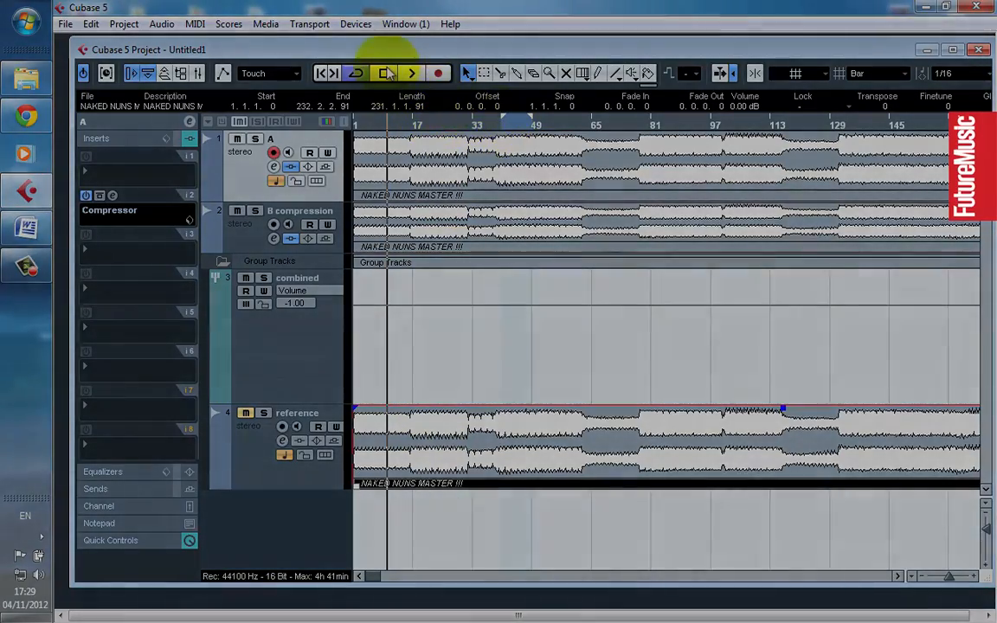